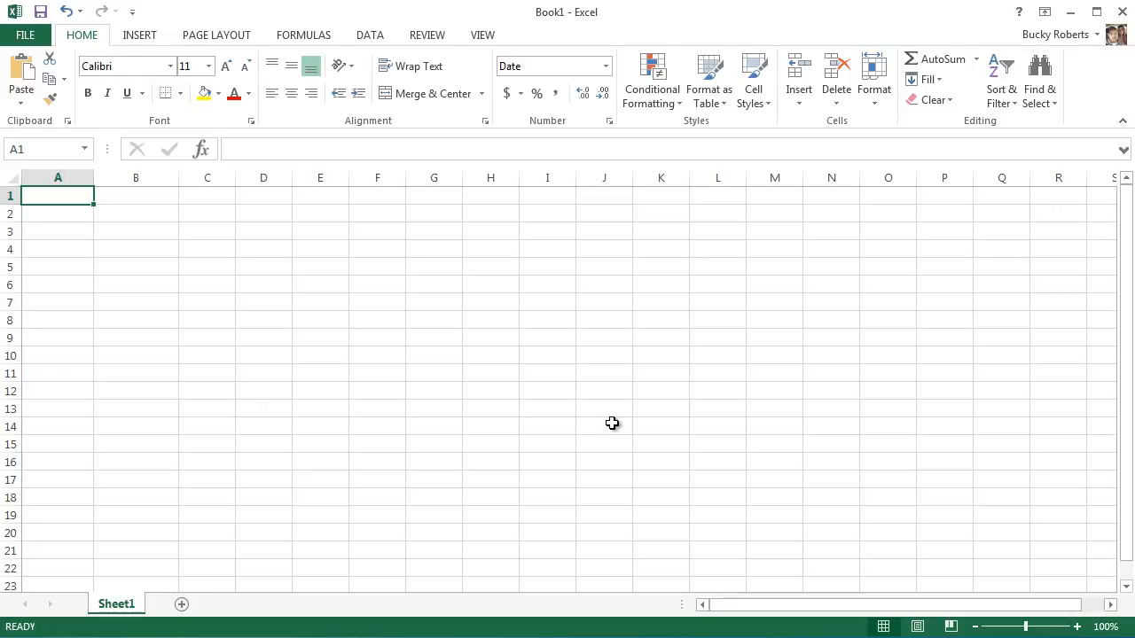
# Enter the formula =TODAY() in cell A1.
pyautogui.write('=')
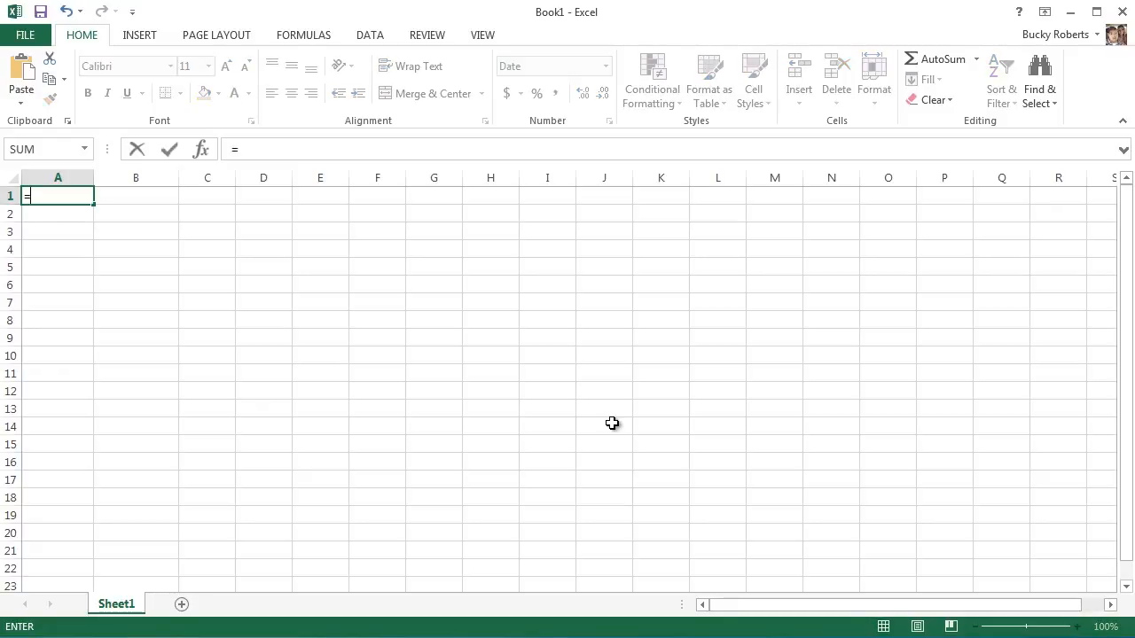
pyautogui.write('TOD')
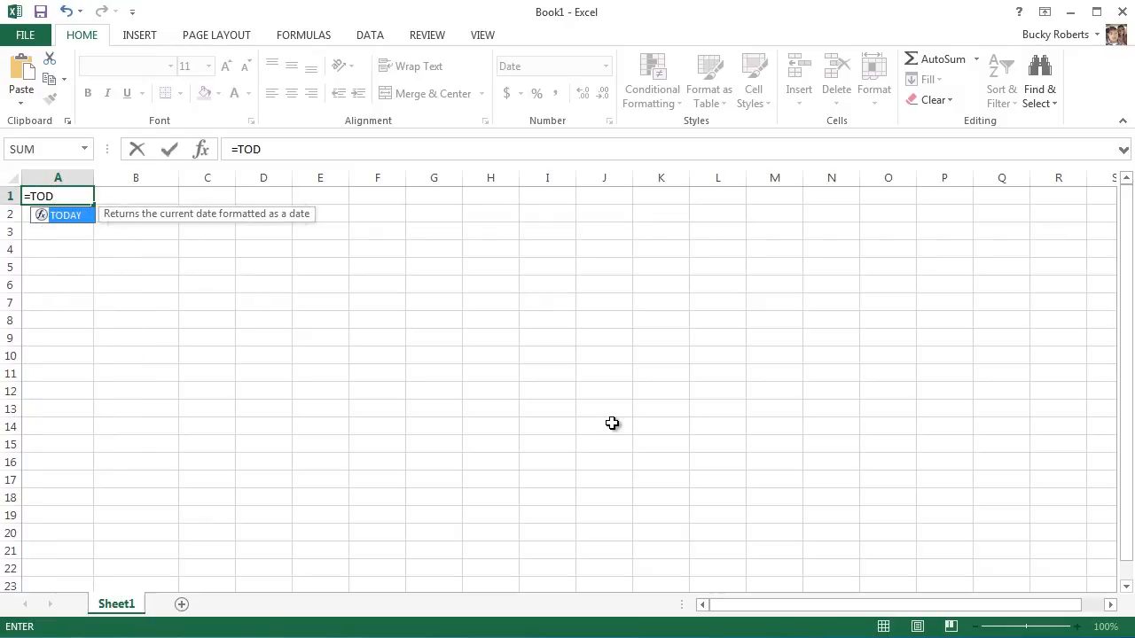
pyautogui.write('AY(')
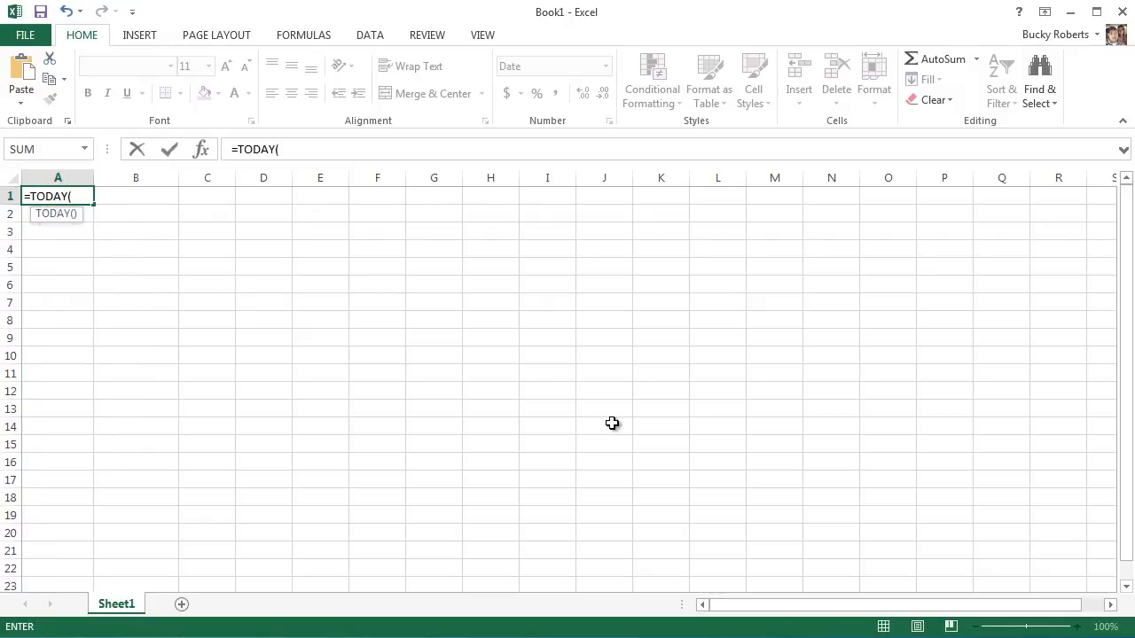
pyautogui.write(')')
pyautogui.press('Return')
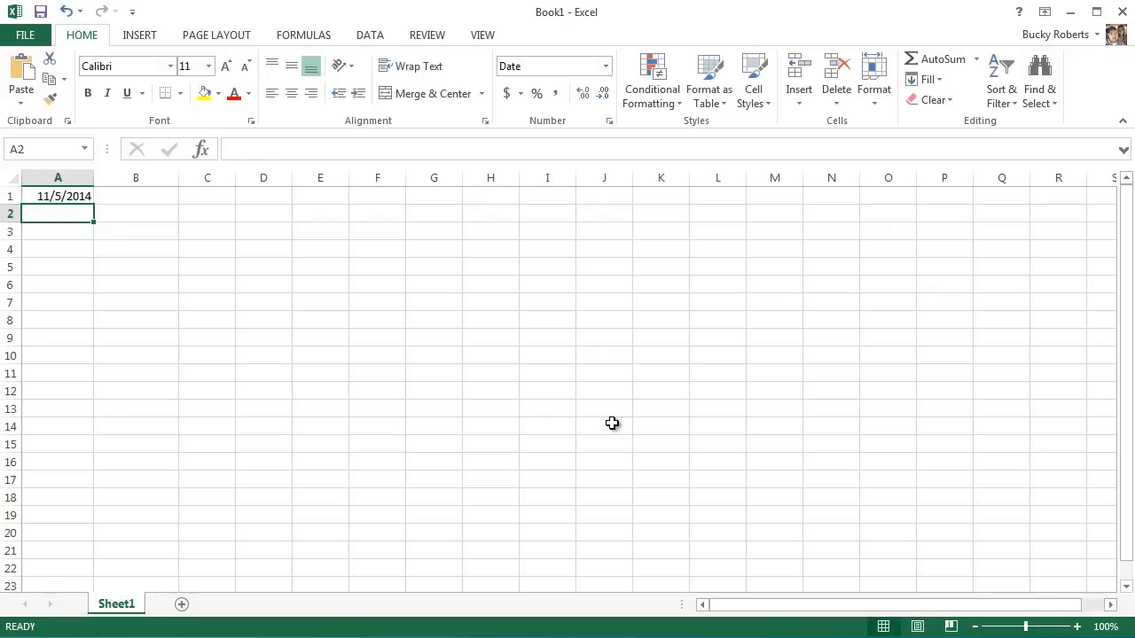
# Examine cell A1, comparing its displayed date with the underlying TODAY formula.
pyautogui.click(76, 196)
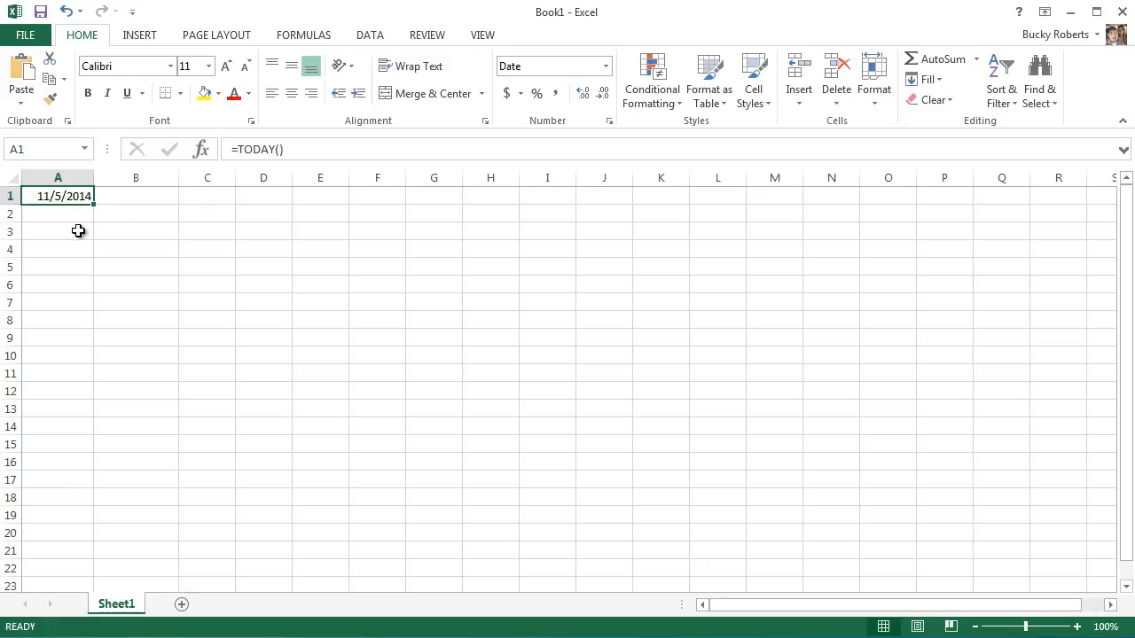
pyautogui.click(79, 216)
pyautogui.click(80, 199)
pyautogui.moveTo(307, 153); pyautogui.dragTo(226, 156)
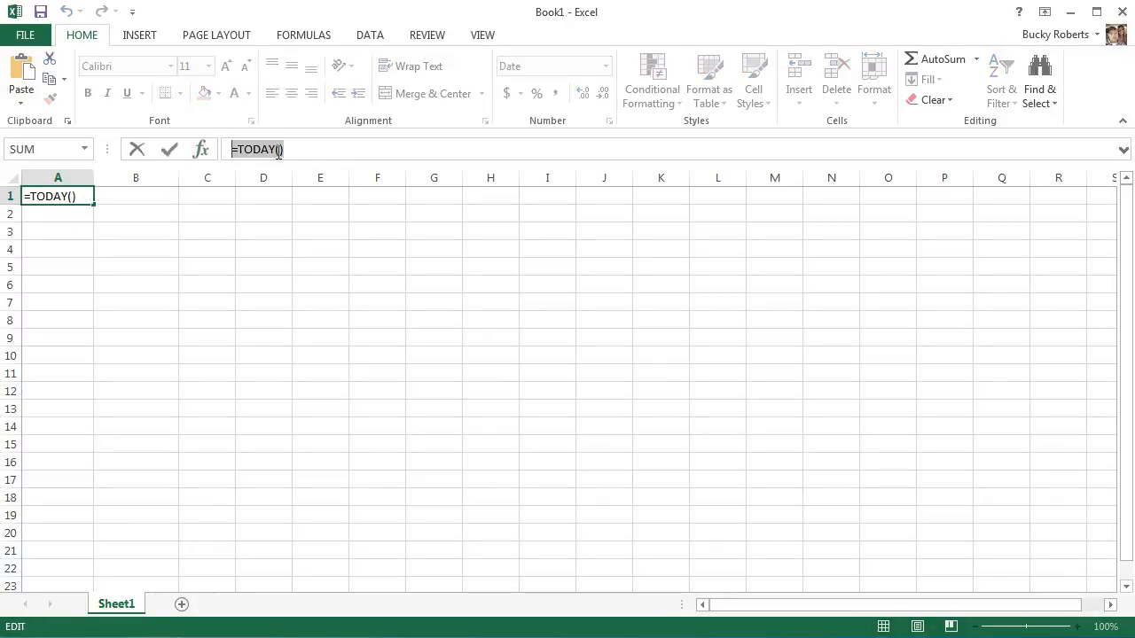
pyautogui.click(320, 146)
pyautogui.press('Return')
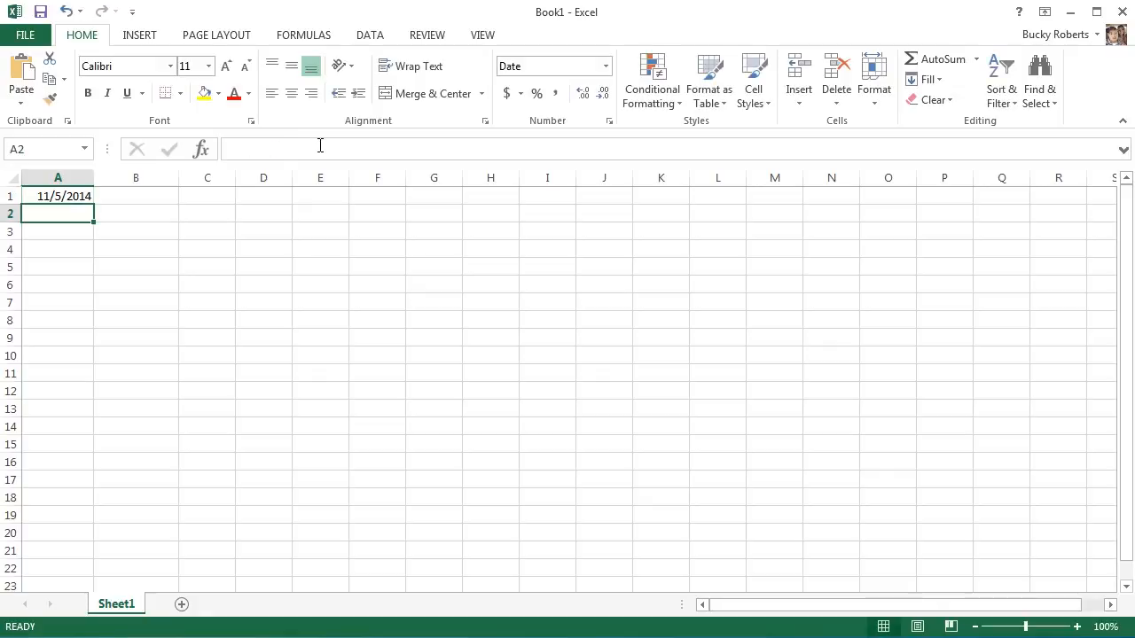
pyautogui.click(66, 198)
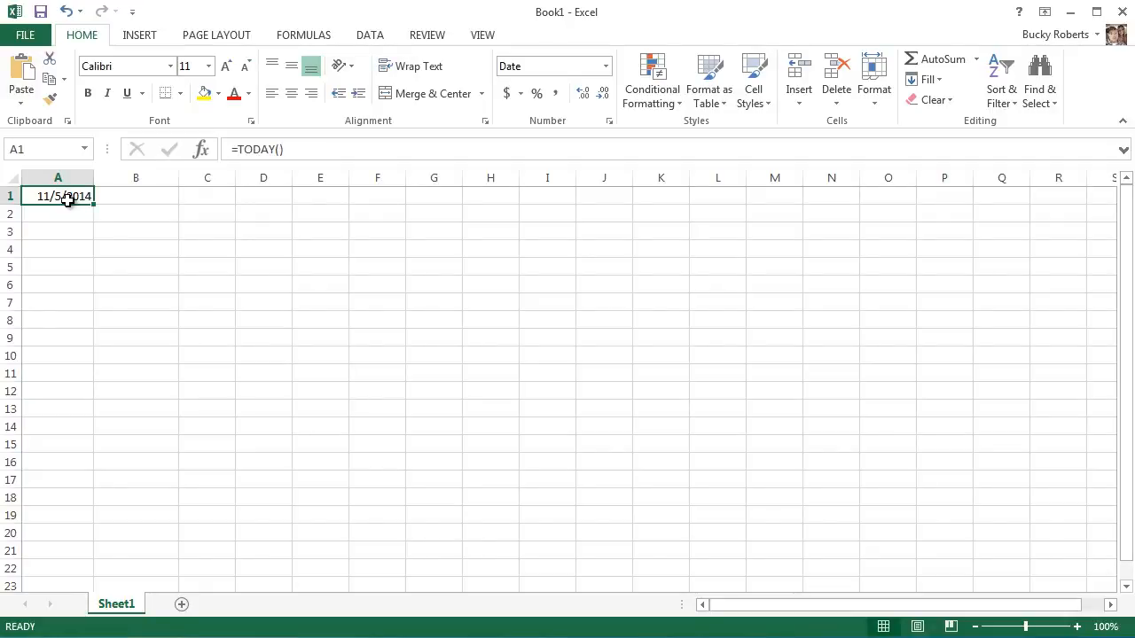
pyautogui.click(55, 215)
pyautogui.click(68, 196)
pyautogui.click(72, 211)
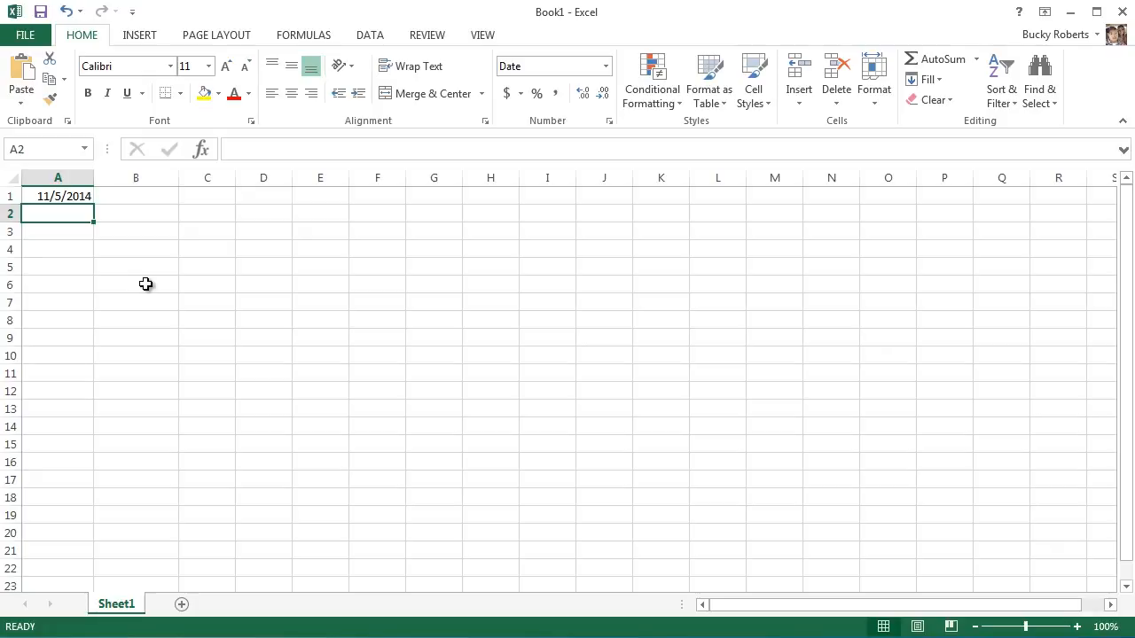
pyautogui.click(133, 231)
pyautogui.click(79, 196)
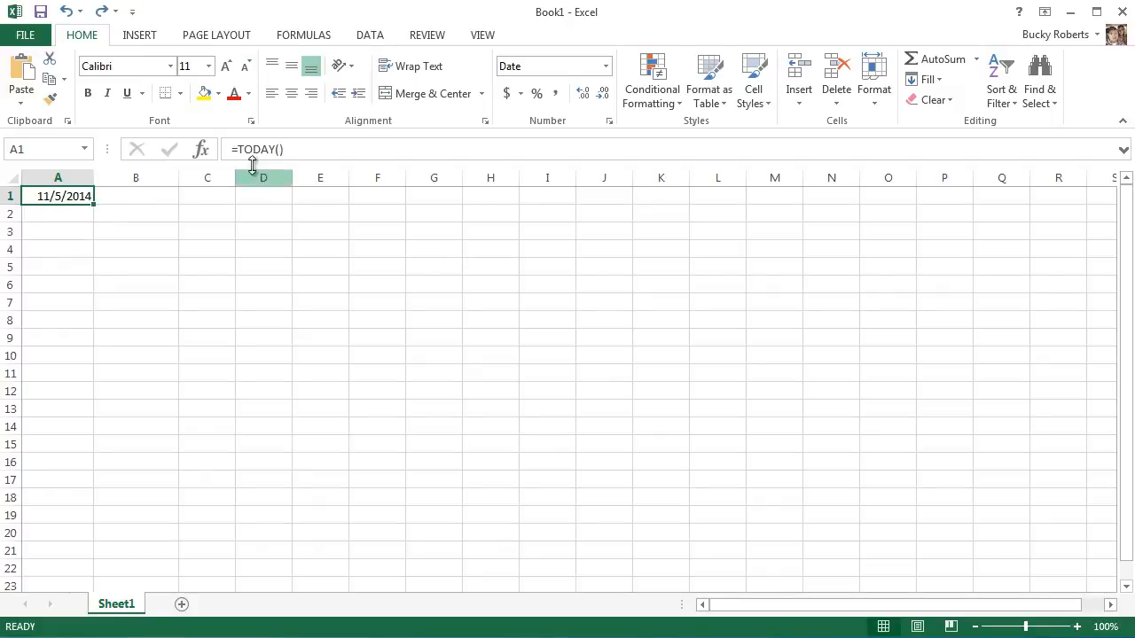
pyautogui.moveTo(292, 149); pyautogui.dragTo(230, 149)
pyautogui.click(303, 151)
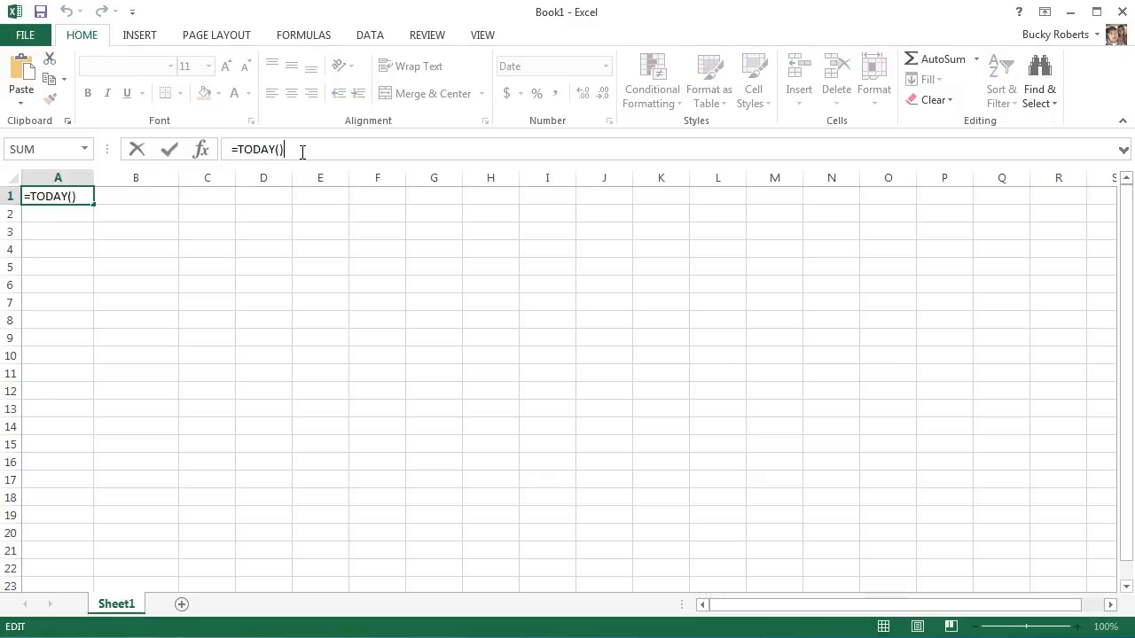
pyautogui.press('Return')
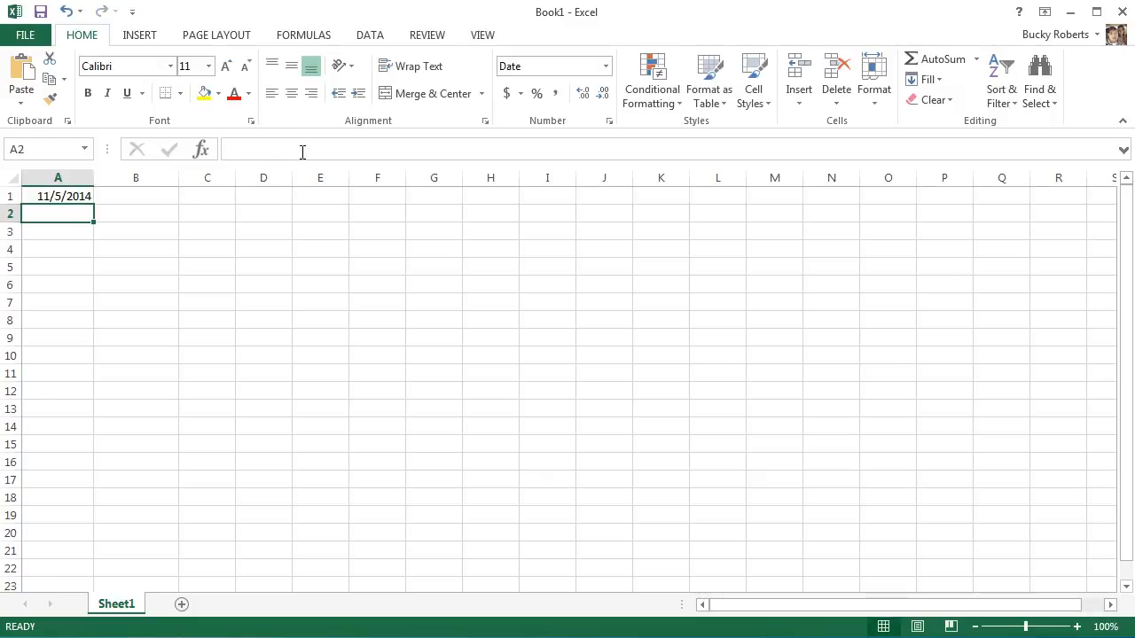
# Clear the TODAY formula from cell A1.
pyautogui.click(88, 197)
pyautogui.moveTo(95, 204); pyautogui.dragTo(56, 167)
pyautogui.click(207, 267)
pyautogui.press('Delete')
pyautogui.click(111, 237)
# Enter the fixed date 11/5/2014 in cell A1.
pyautogui.click(71, 198)
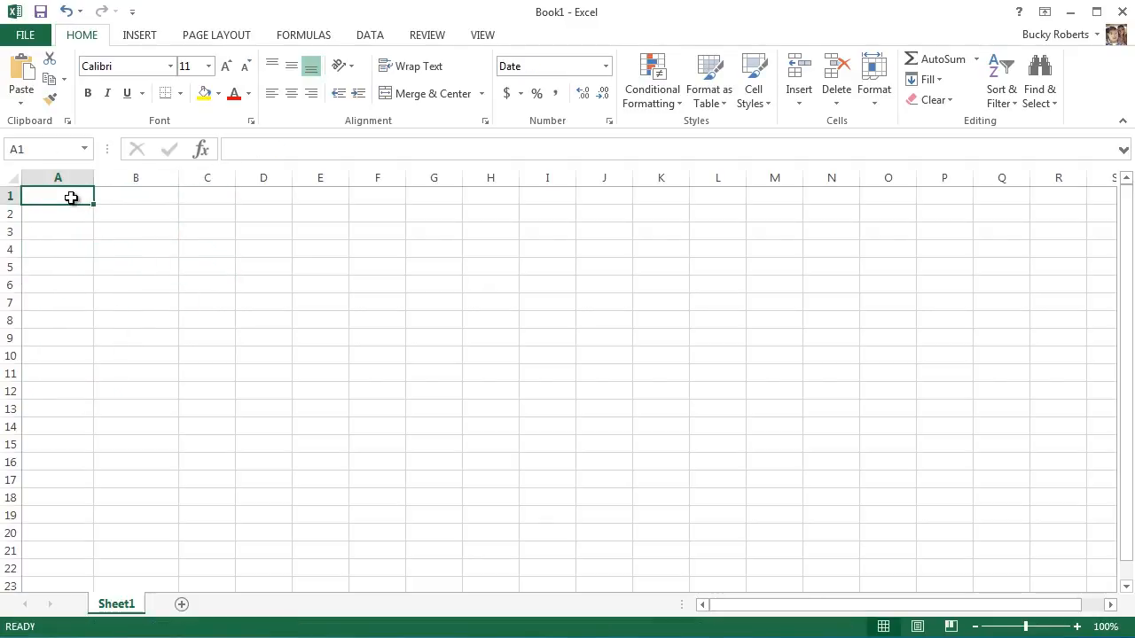
pyautogui.write('11/')
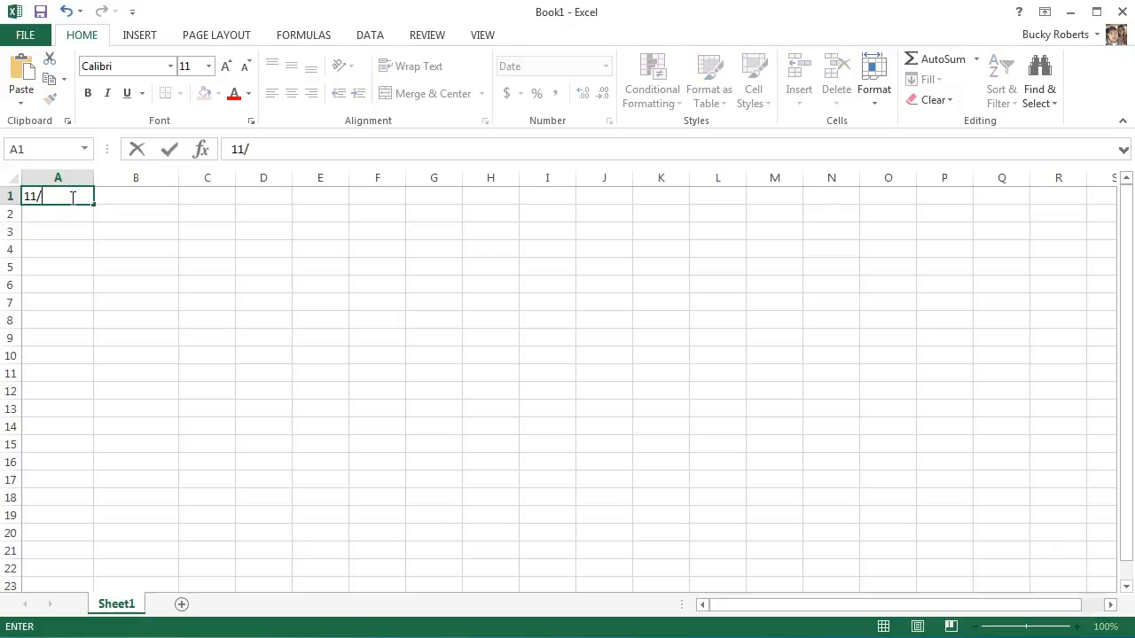
pyautogui.write('5/2014')
pyautogui.press('Return')
# Fill the date in A1 down through A8 as a series of consecutive days.
pyautogui.click(76, 193)
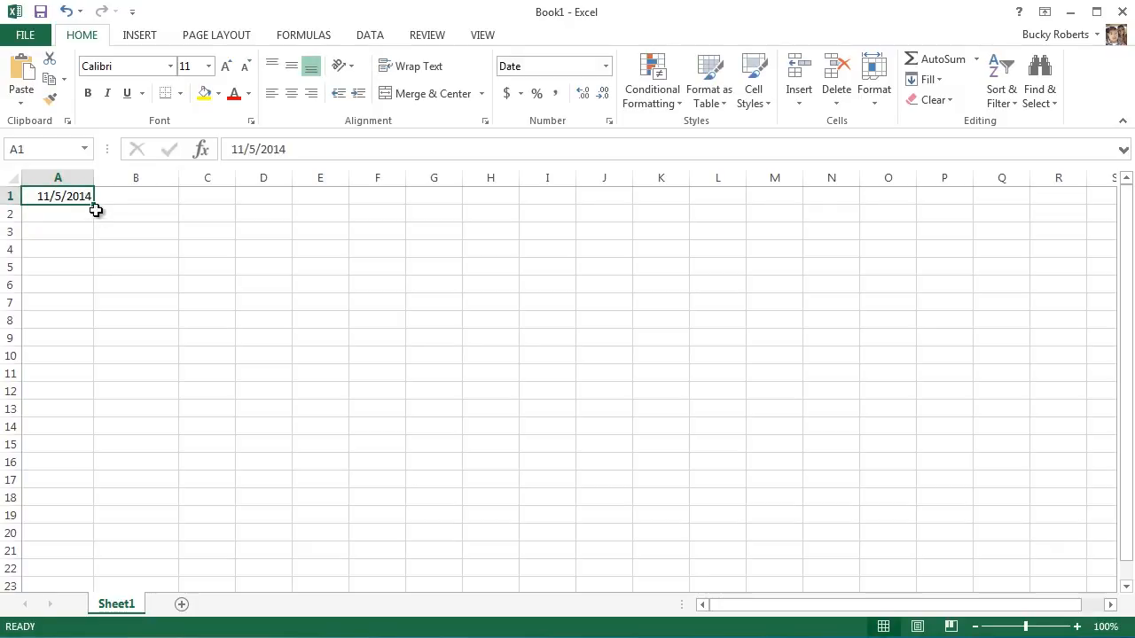
pyautogui.moveTo(91, 205); pyautogui.dragTo(81, 335)
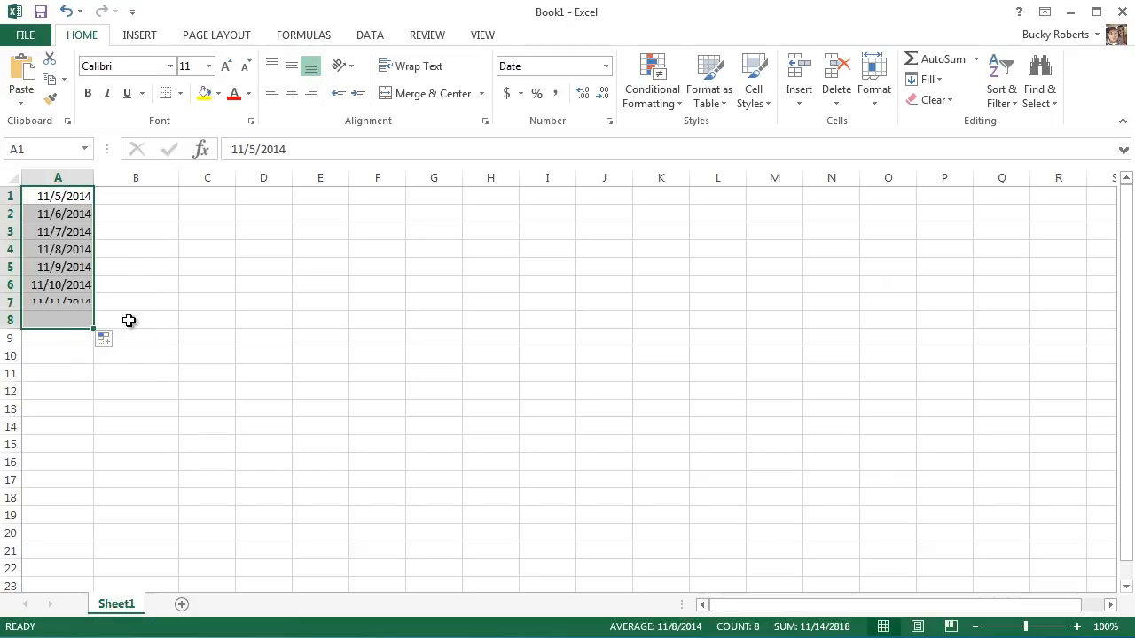
pyautogui.click(127, 264)
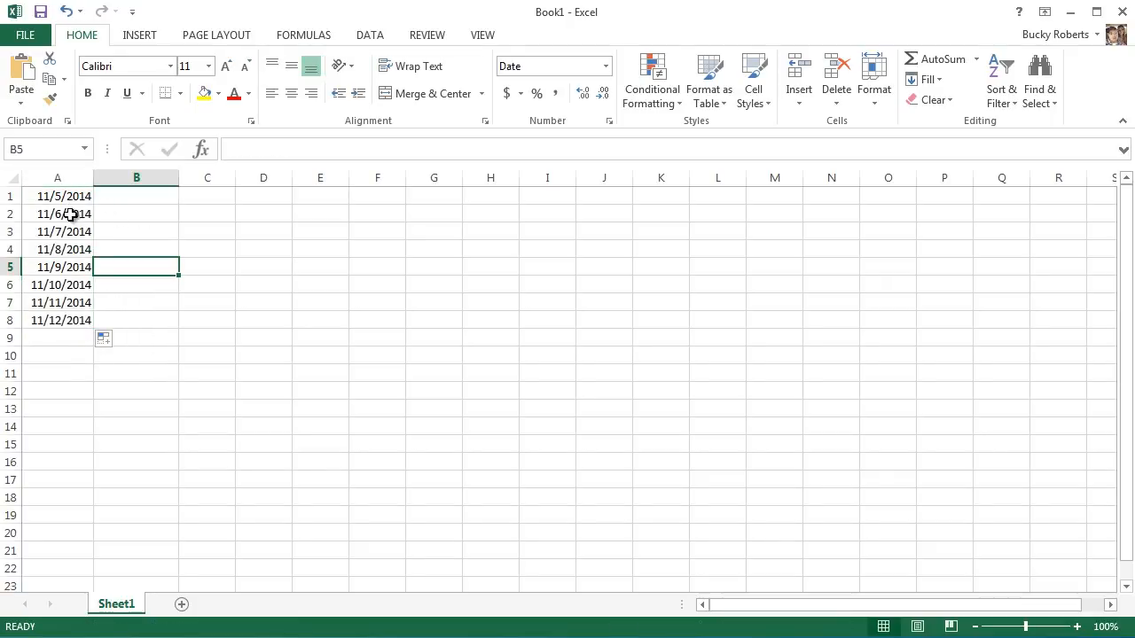
# Examine the daily dates in A2 through A8 one by one.
pyautogui.click(73, 217)
pyautogui.click(69, 233)
pyautogui.click(67, 250)
pyautogui.click(66, 268)
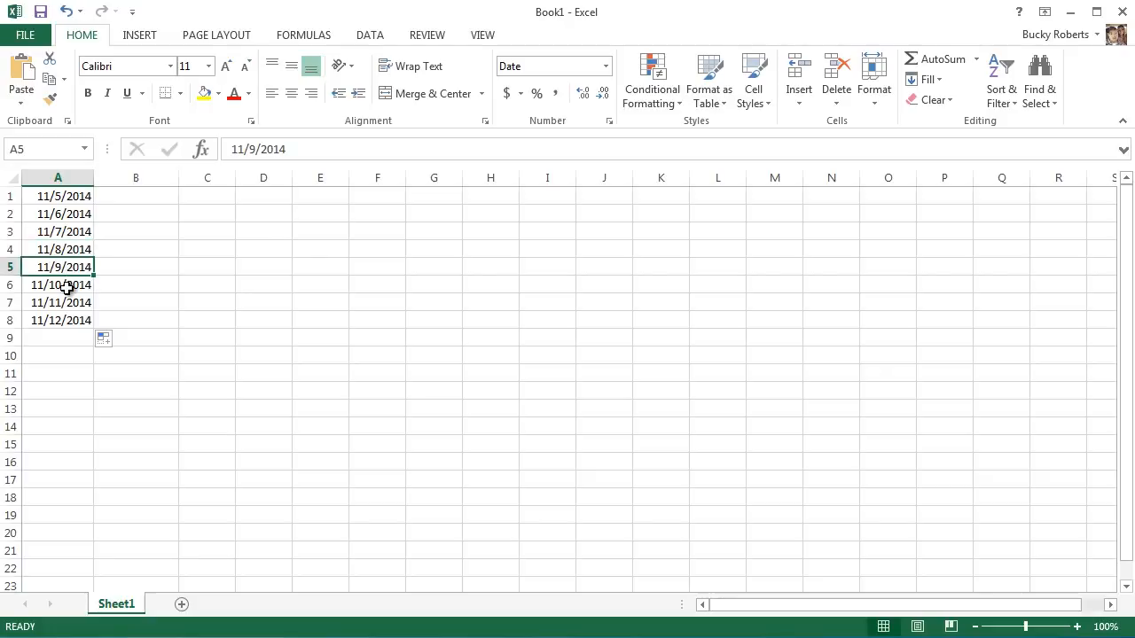
pyautogui.click(66, 286)
pyautogui.click(67, 302)
pyautogui.click(66, 321)
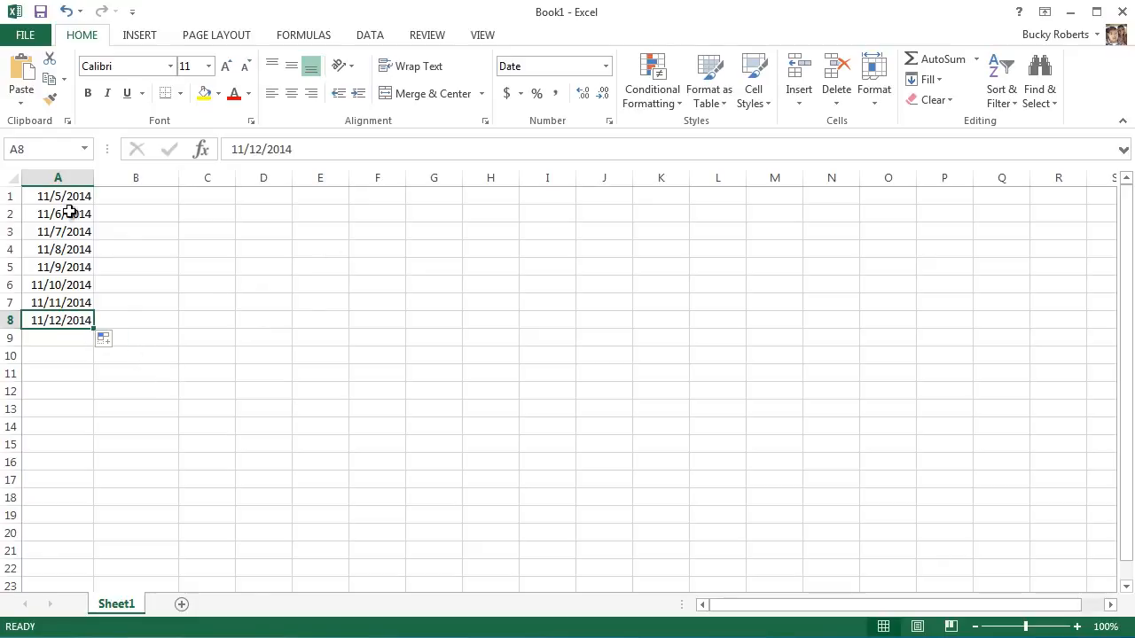
# Clear the daily dates from A2:A8, keeping the starting date in A1.
pyautogui.moveTo(65, 214); pyautogui.dragTo(68, 322)
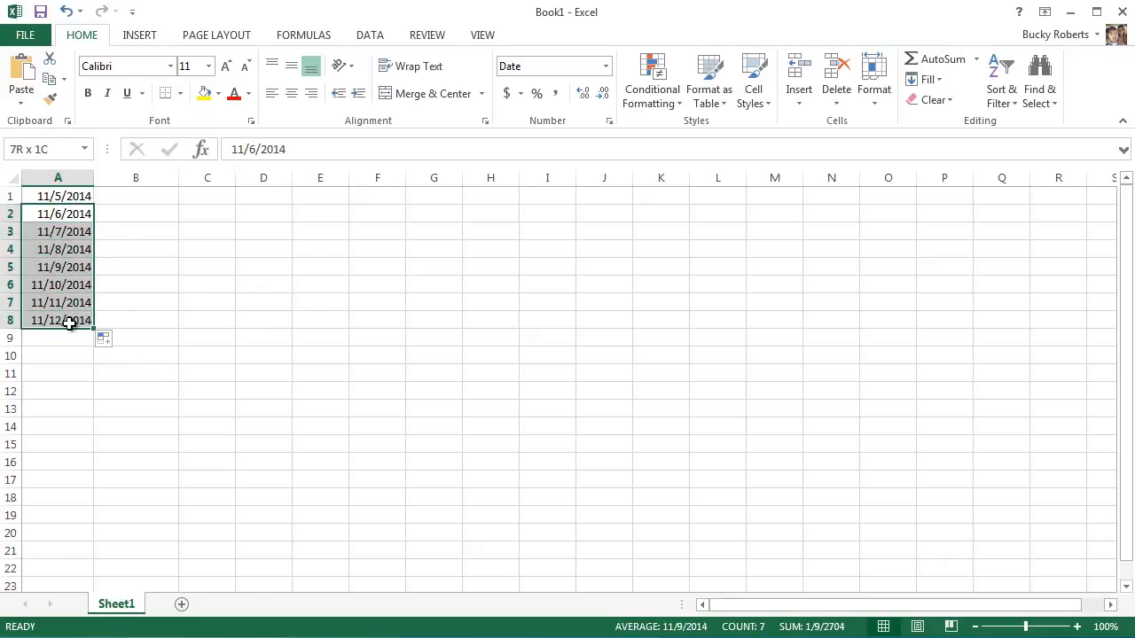
pyautogui.press('Delete')
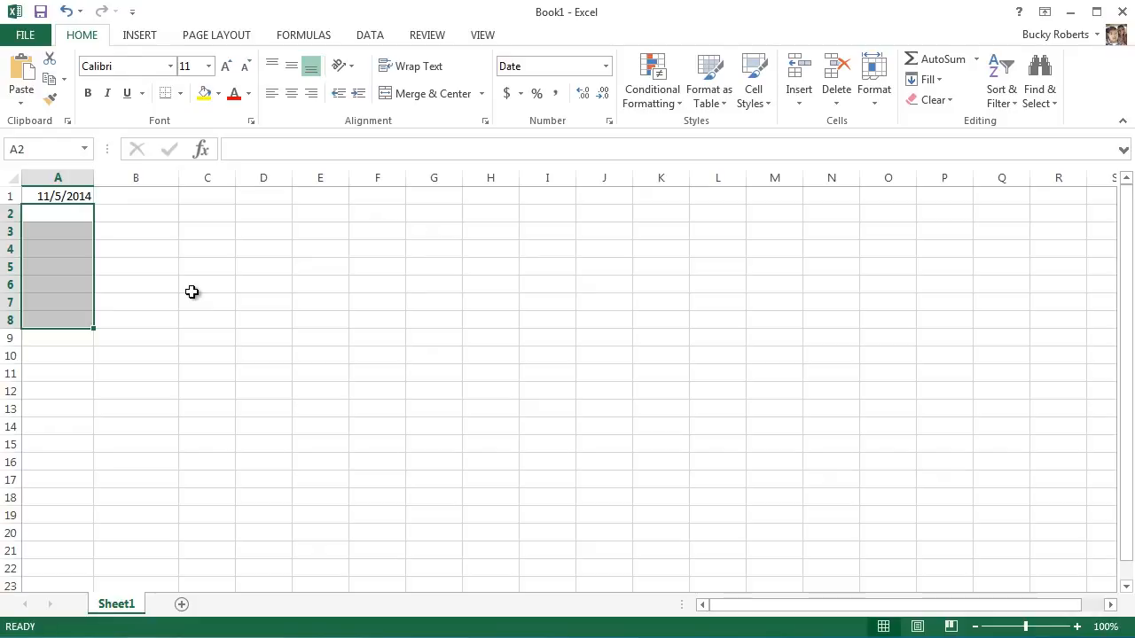
pyautogui.click(57, 195)
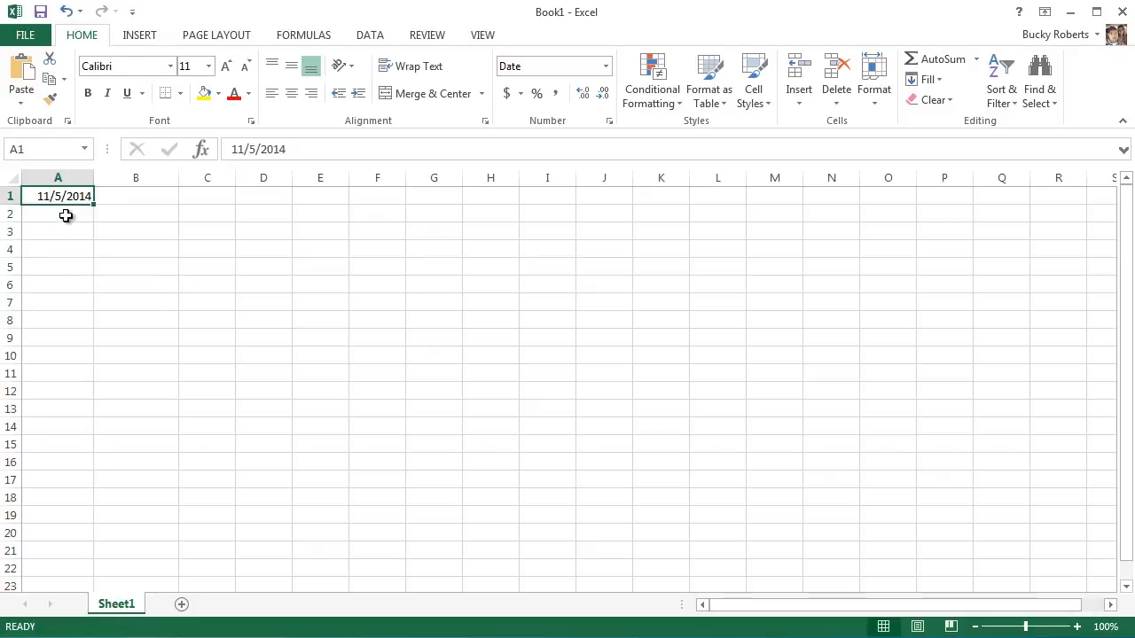
pyautogui.click(64, 216)
pyautogui.click(62, 233)
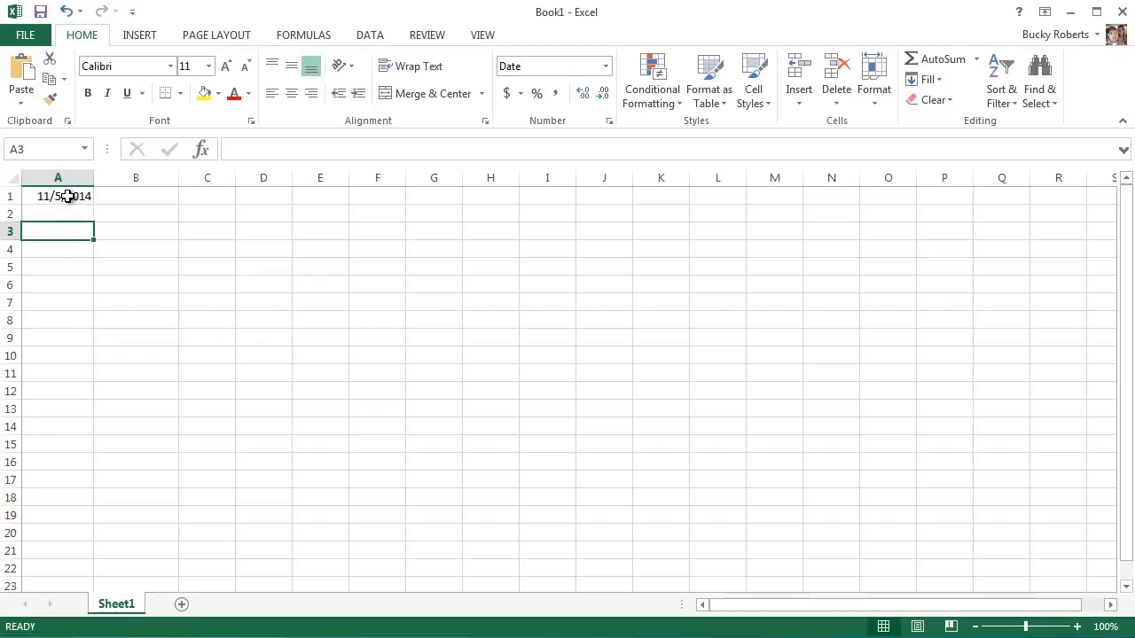
# Fill the date in A1 down through A9 using the Fill Months option.
pyautogui.click(68, 196)
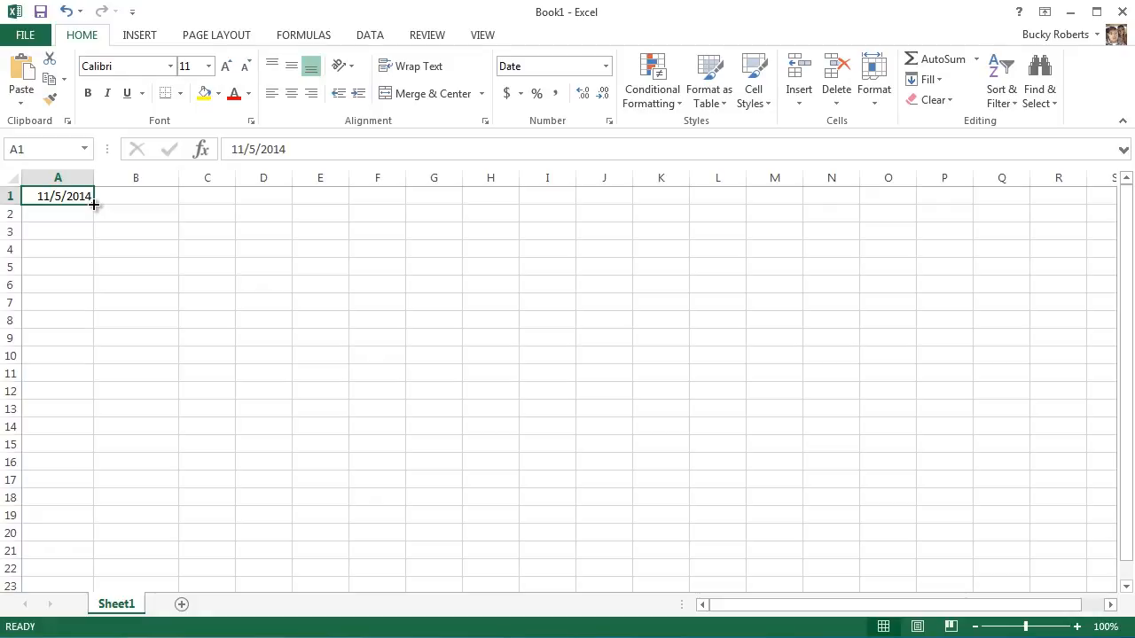
pyautogui.moveTo(93, 204); pyautogui.dragTo(84, 340)
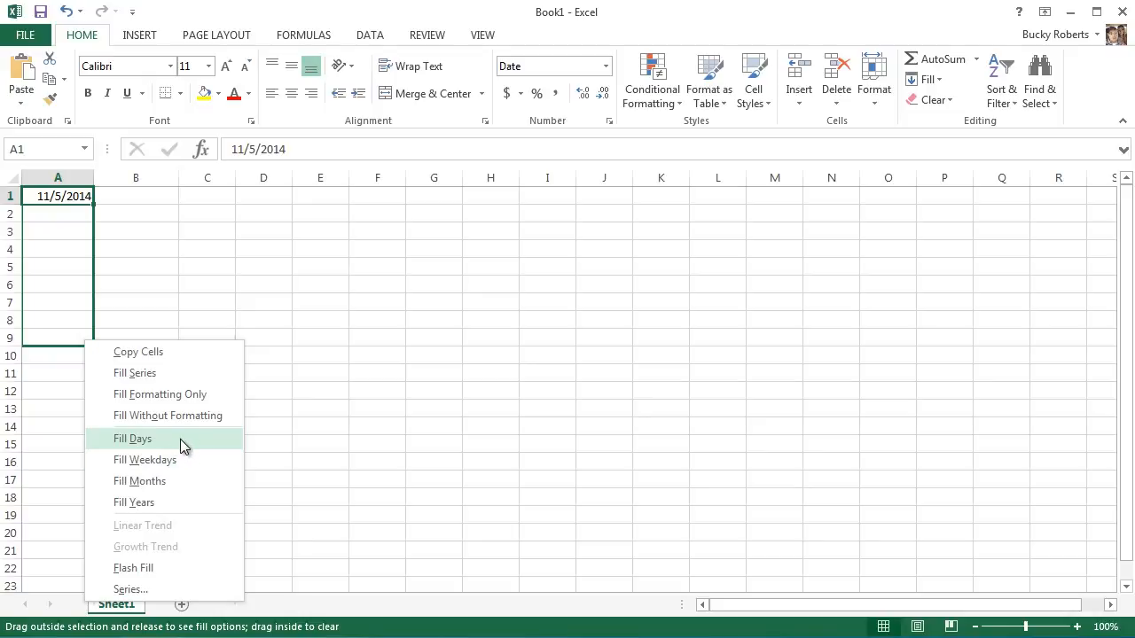
pyautogui.click(171, 483)
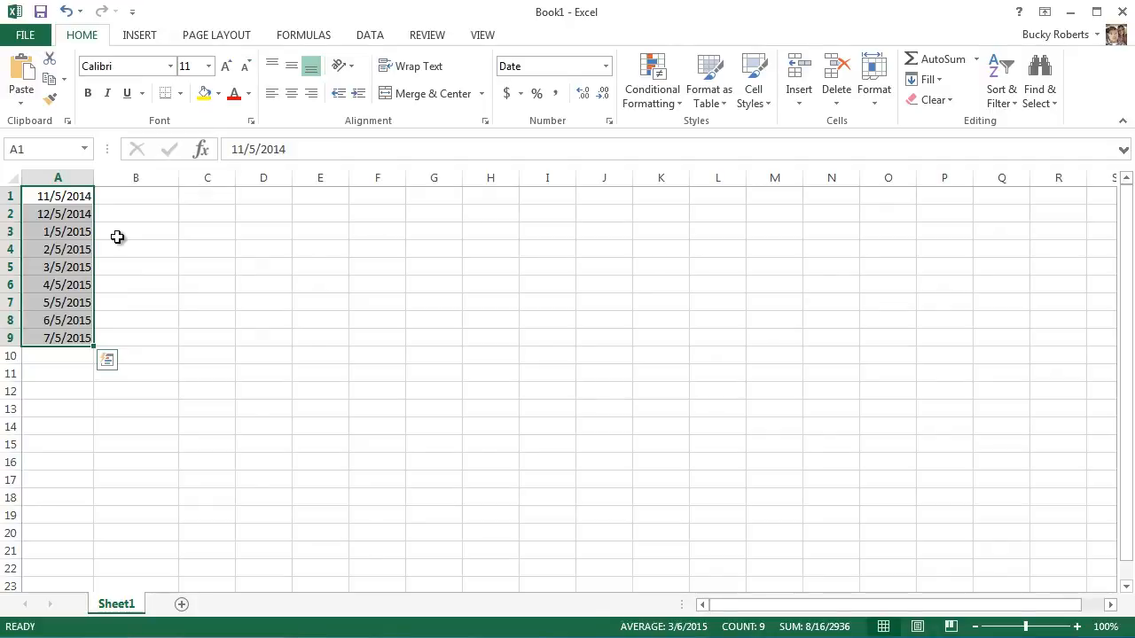
# Examine the monthly dates in A1 through A9 one by one.
pyautogui.click(76, 197)
pyautogui.click(76, 213)
pyautogui.click(75, 232)
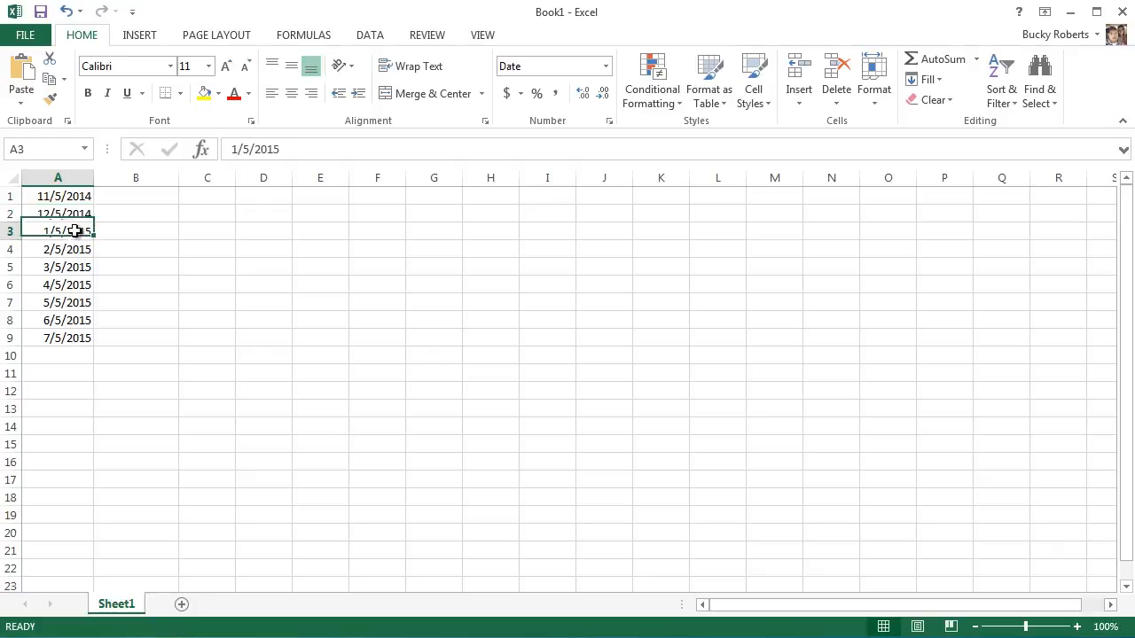
pyautogui.click(76, 250)
pyautogui.click(75, 267)
pyautogui.click(73, 285)
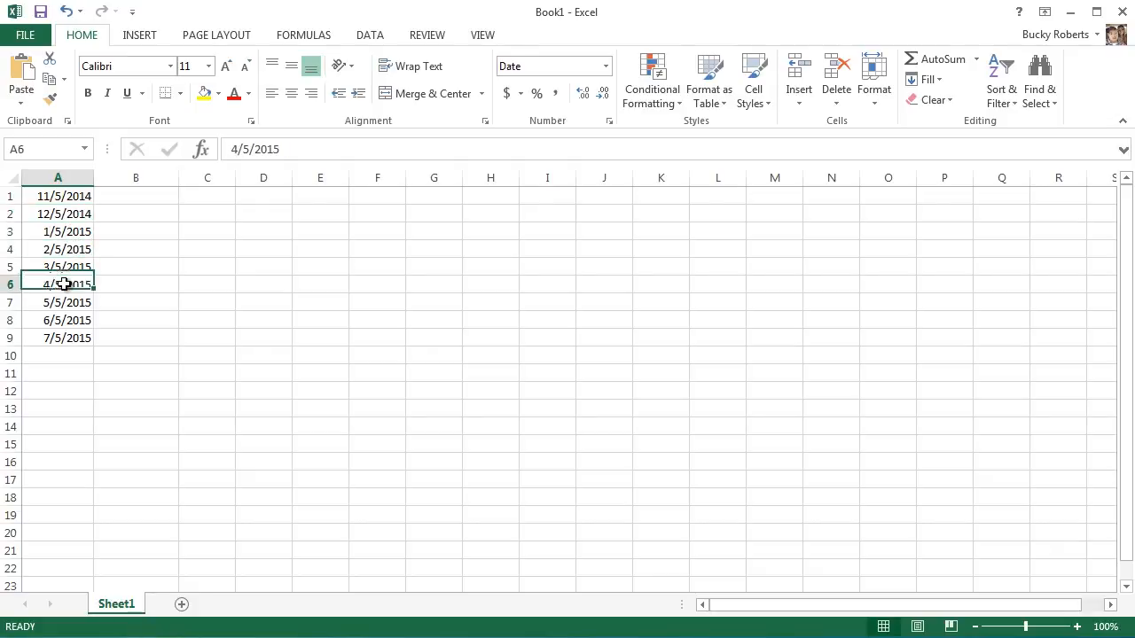
pyautogui.click(66, 302)
pyautogui.click(64, 320)
pyautogui.click(64, 337)
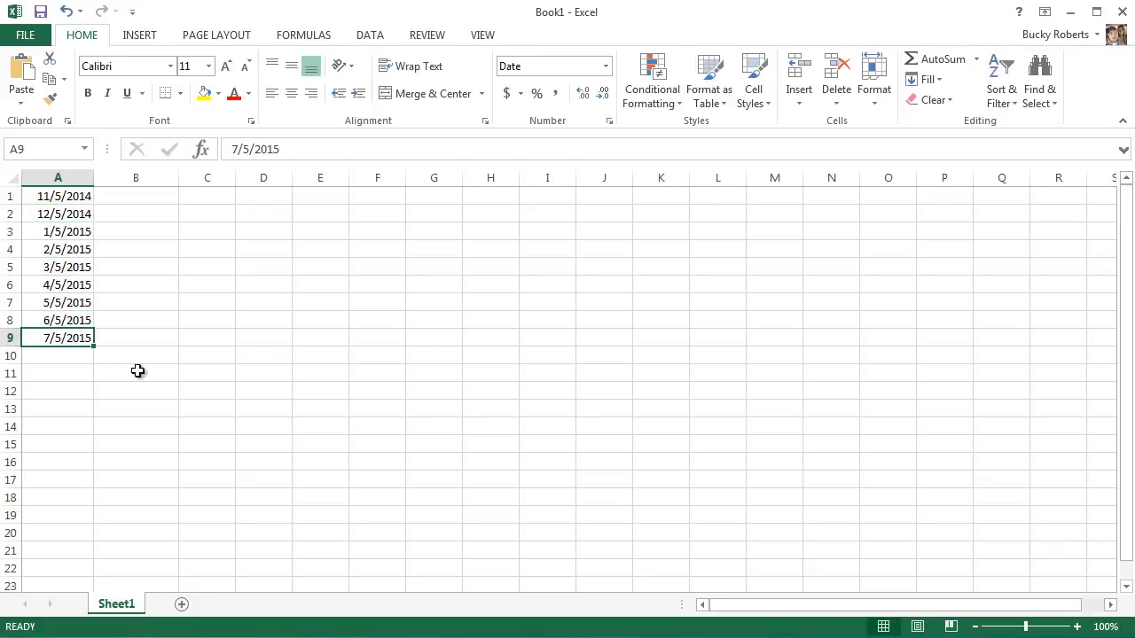
# Clear the monthly dates from A2:A9 and the starting date from A1.
pyautogui.moveTo(74, 337); pyautogui.dragTo(72, 214)
pyautogui.press('Delete')
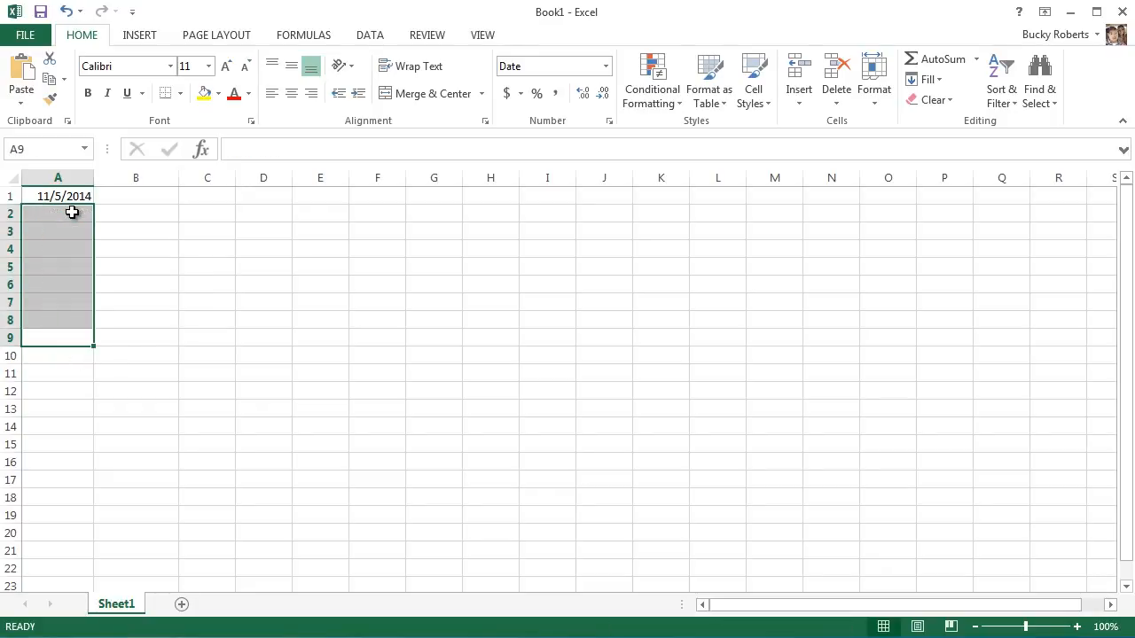
pyautogui.click(218, 273)
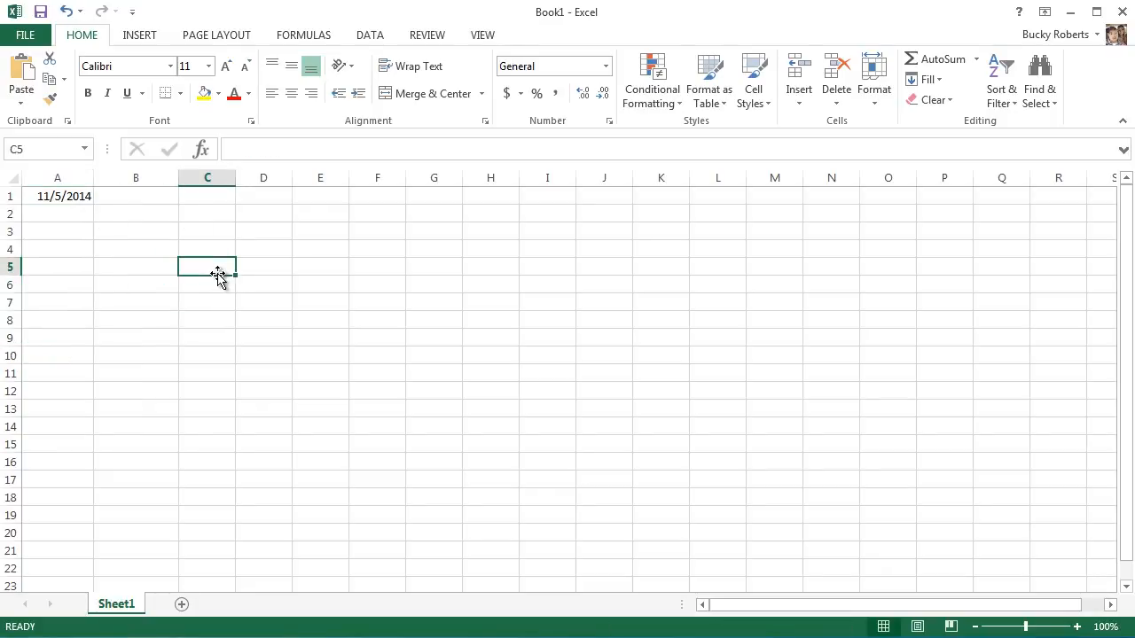
pyautogui.click(137, 199)
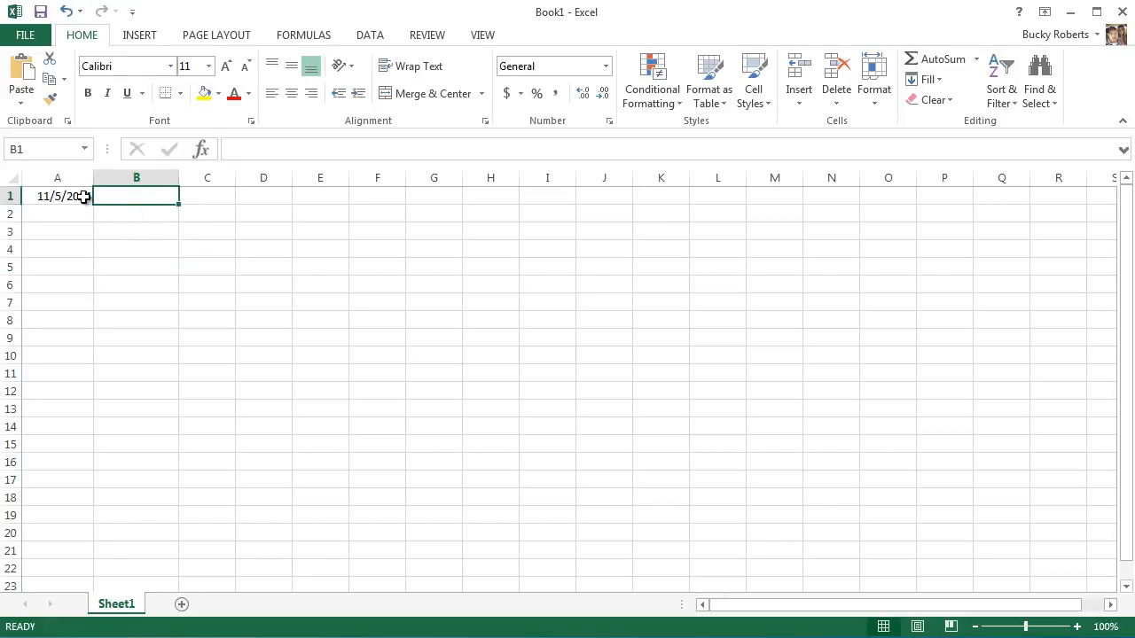
pyautogui.click(83, 195)
pyautogui.press('Delete')
pyautogui.click(79, 218)
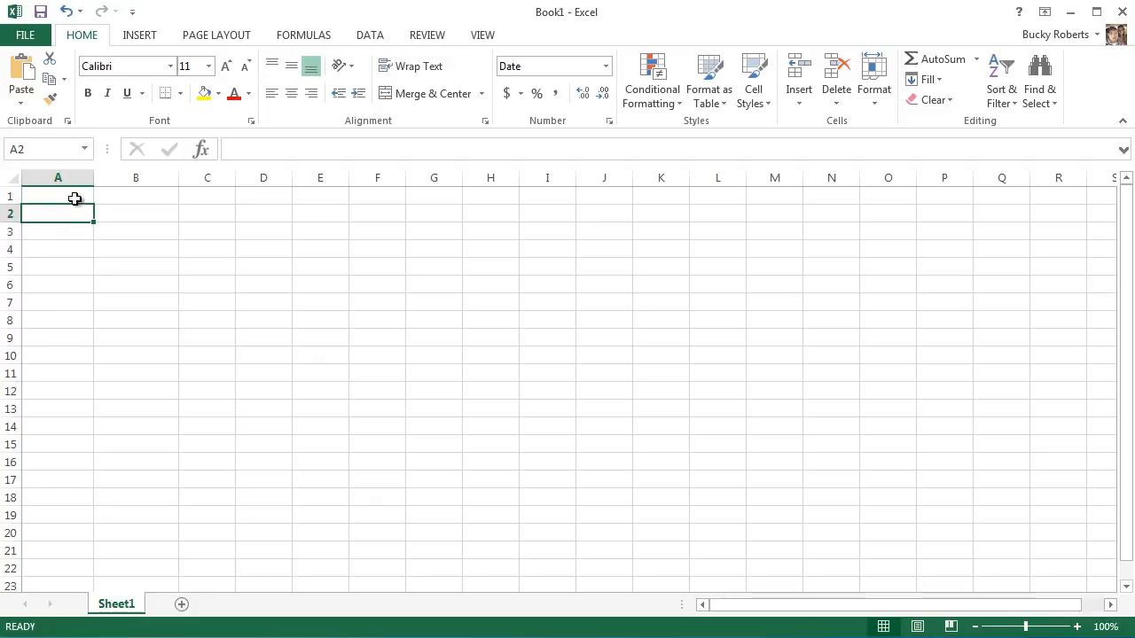
# Enter the date of birth in A1 and the date 11/5/2014 in B1.
pyautogui.click(76, 199)
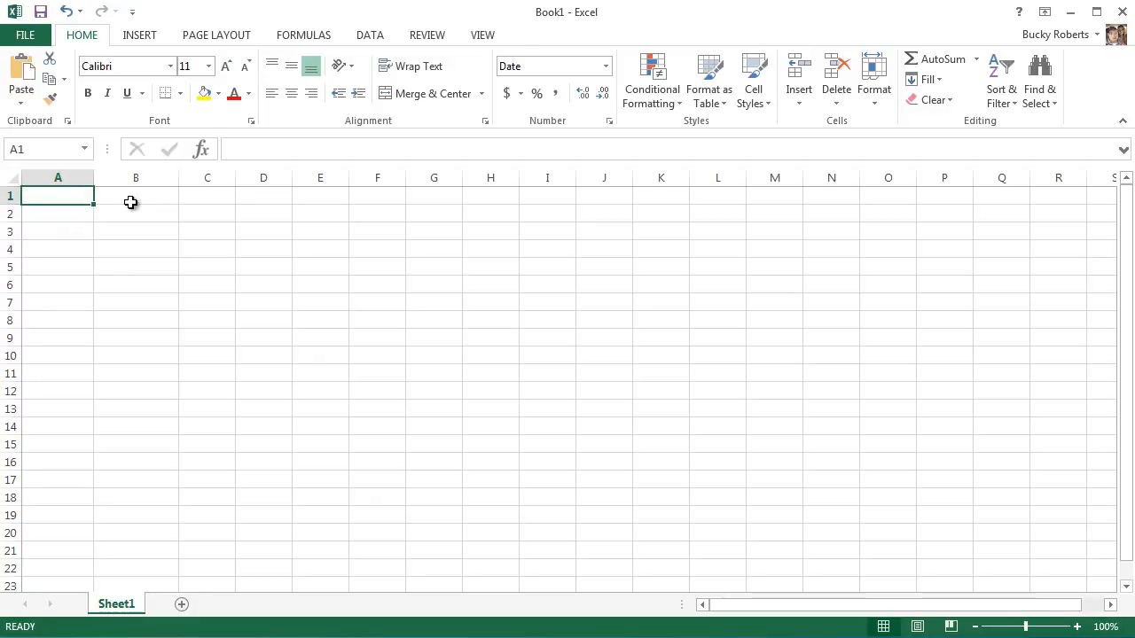
pyautogui.write('4/')
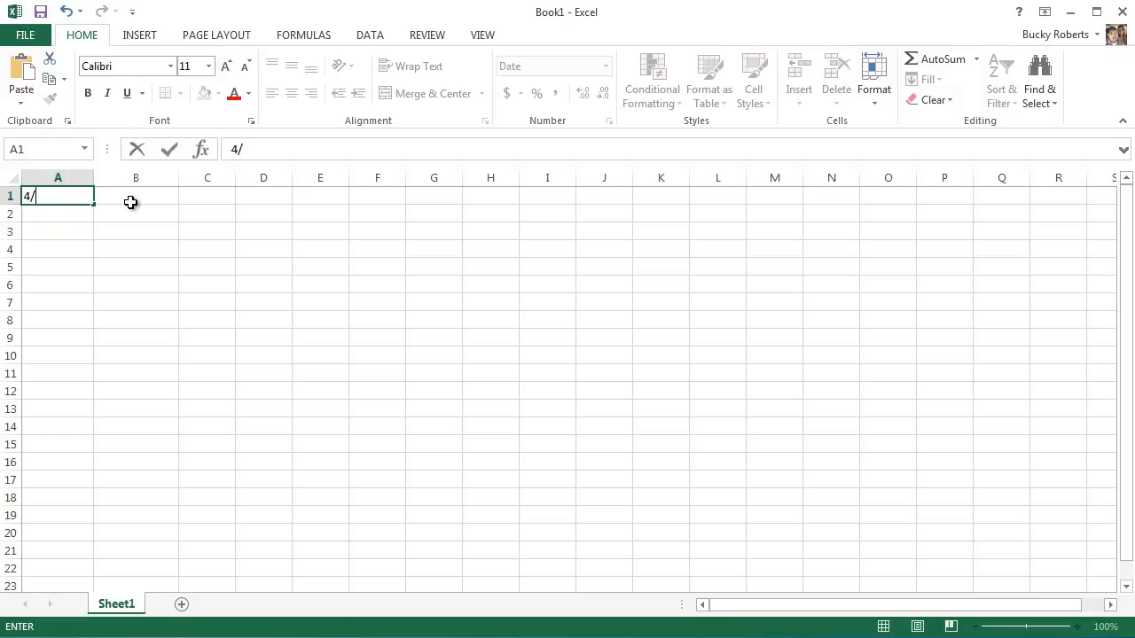
pyautogui.write('8/1990')
pyautogui.click(130, 202)
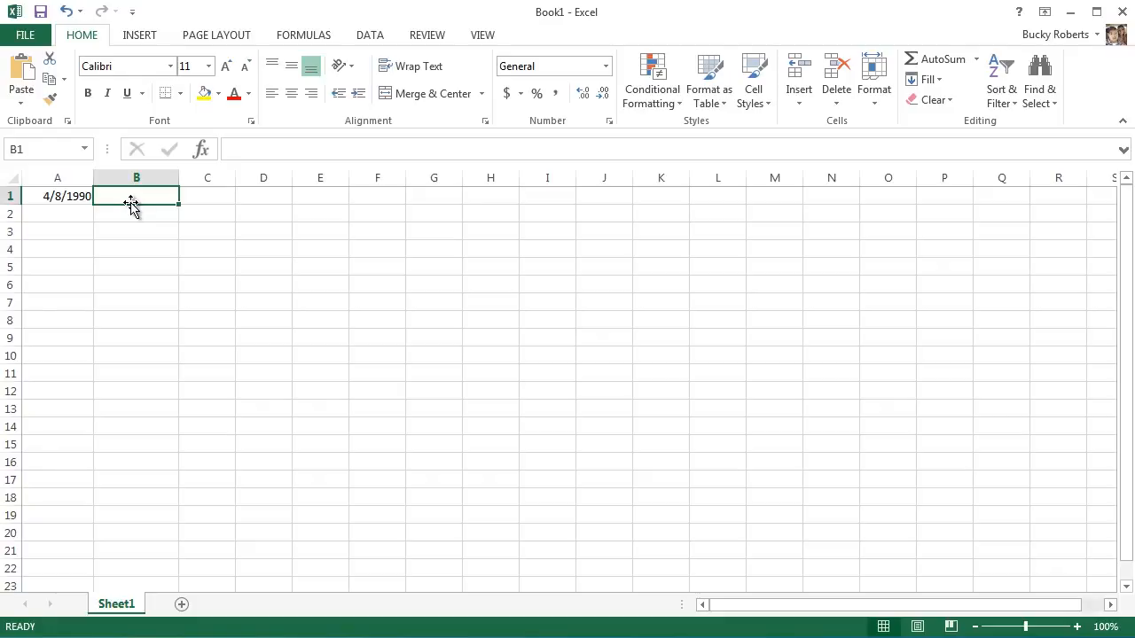
pyautogui.write('11/5/2014')
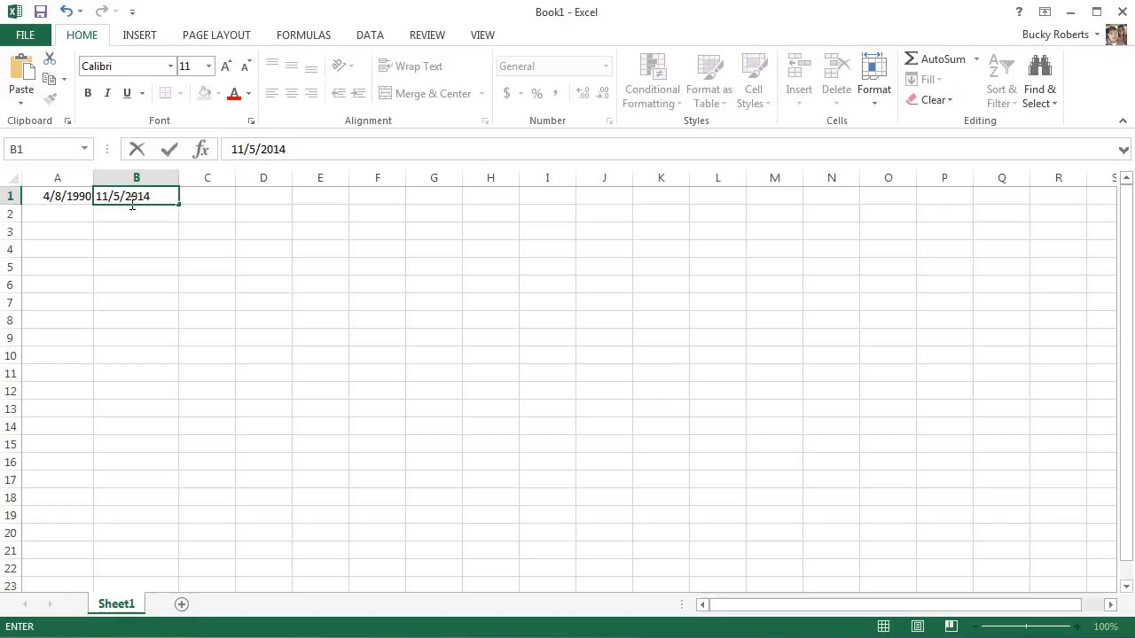
pyautogui.press('Return')
# Insert a row above the two dates and add the headings Birthday in A1 and Today in B1.
pyautogui.click(75, 193)
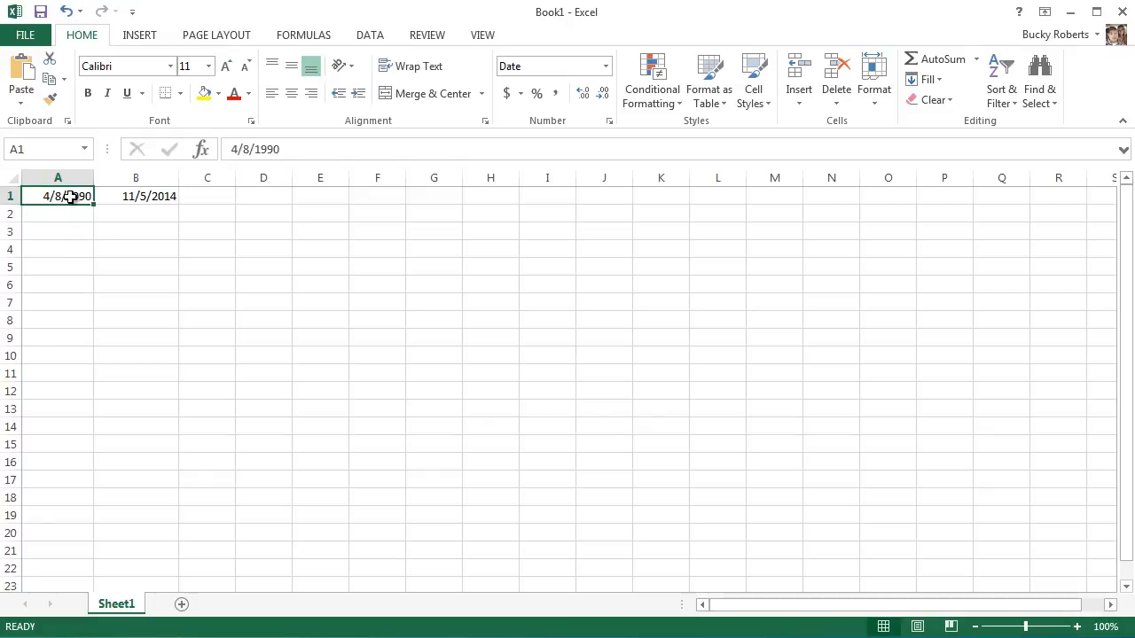
pyautogui.rightClick(7, 197)
pyautogui.click(76, 323)
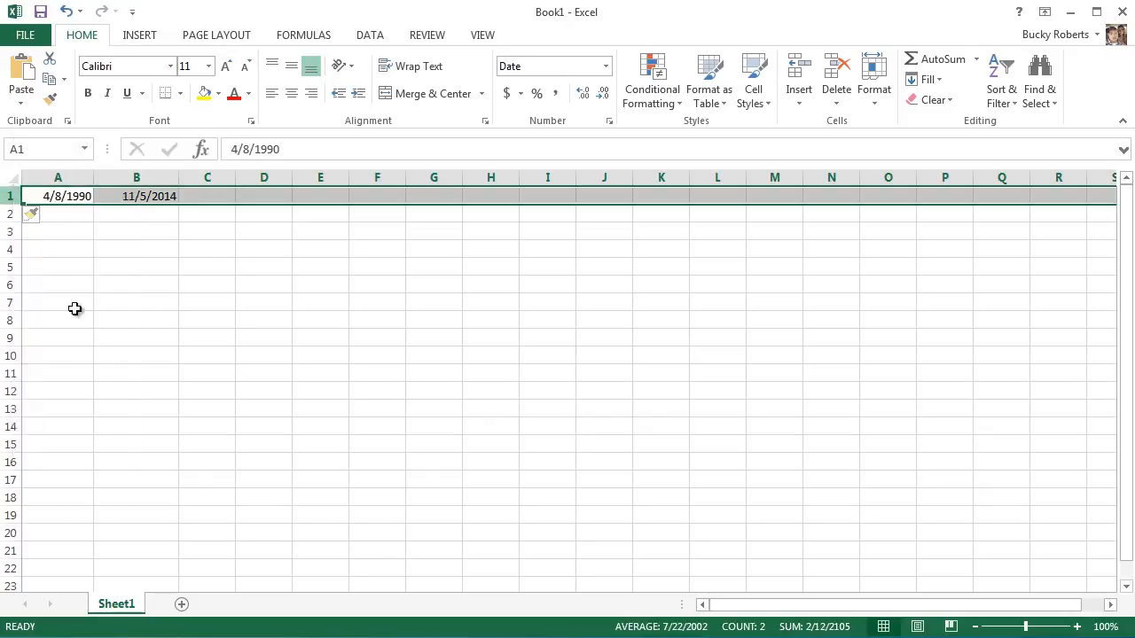
pyautogui.click(69, 199)
pyautogui.write('Birthday')
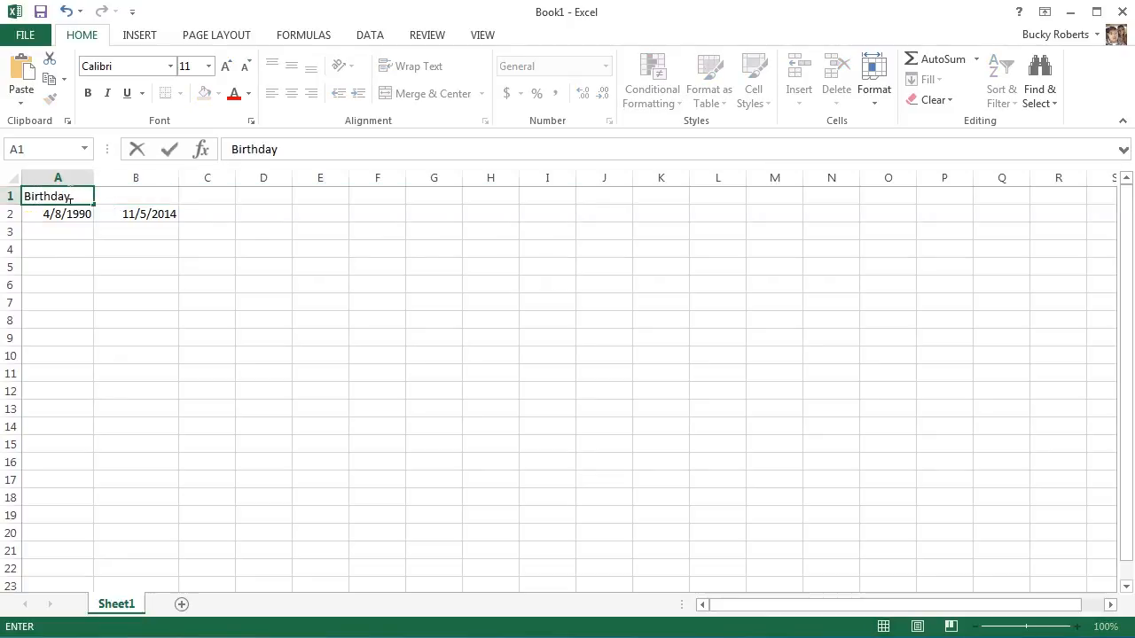
pyautogui.press('Tab')
pyautogui.write('Today')
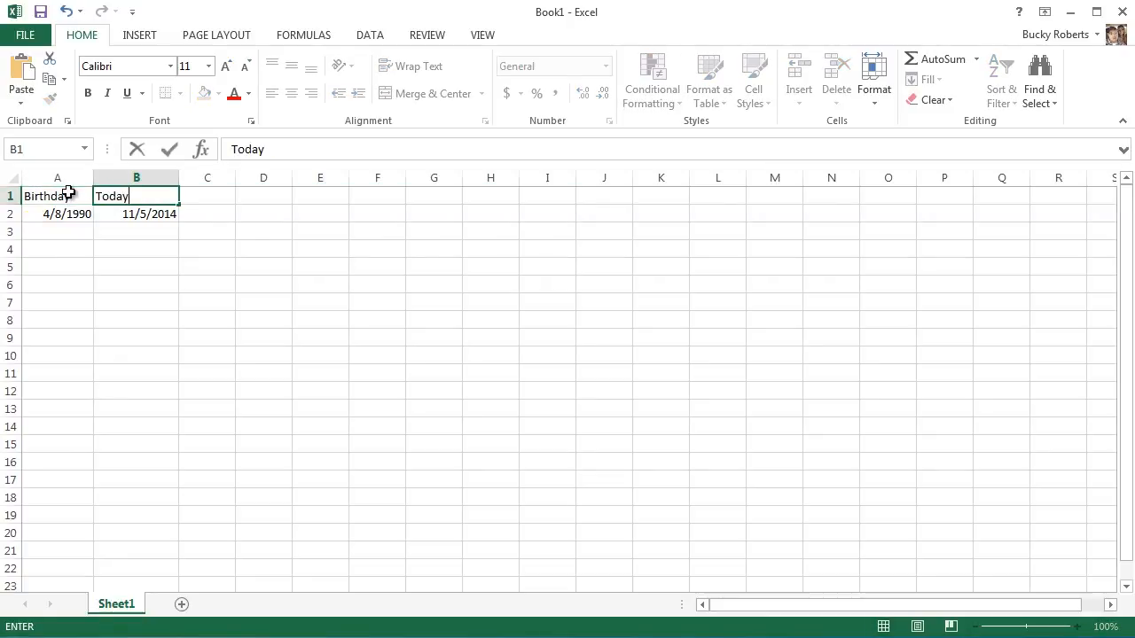
pyautogui.press('Tab')
# Enter the formula =A2-B2 in C2 to subtract the Today date from the Birthday date.
pyautogui.click(222, 234)
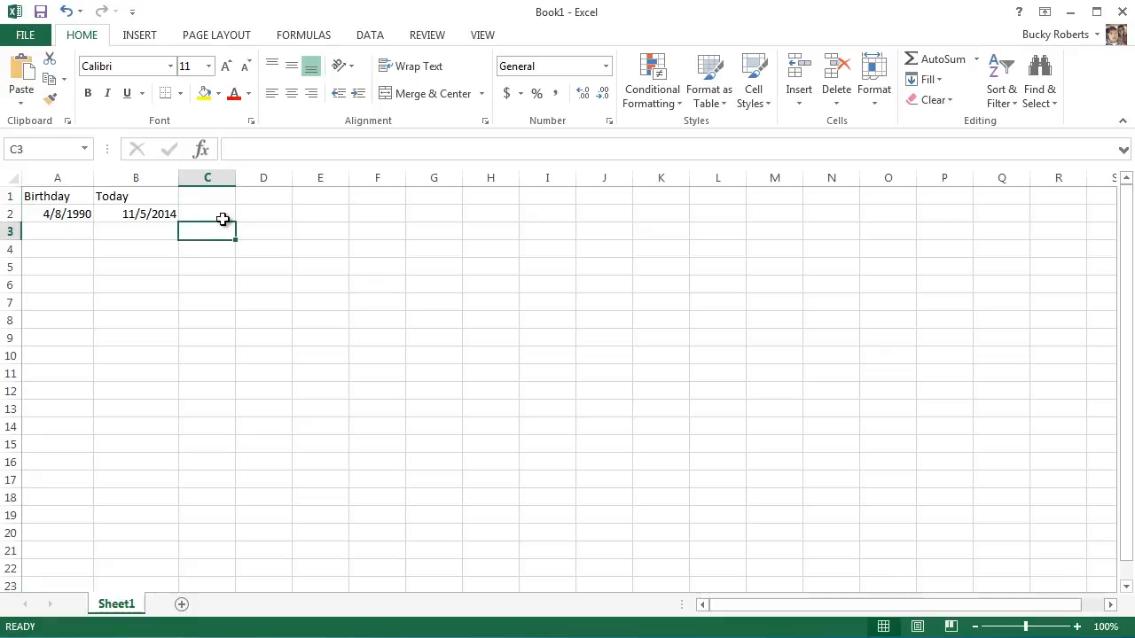
pyautogui.click(222, 217)
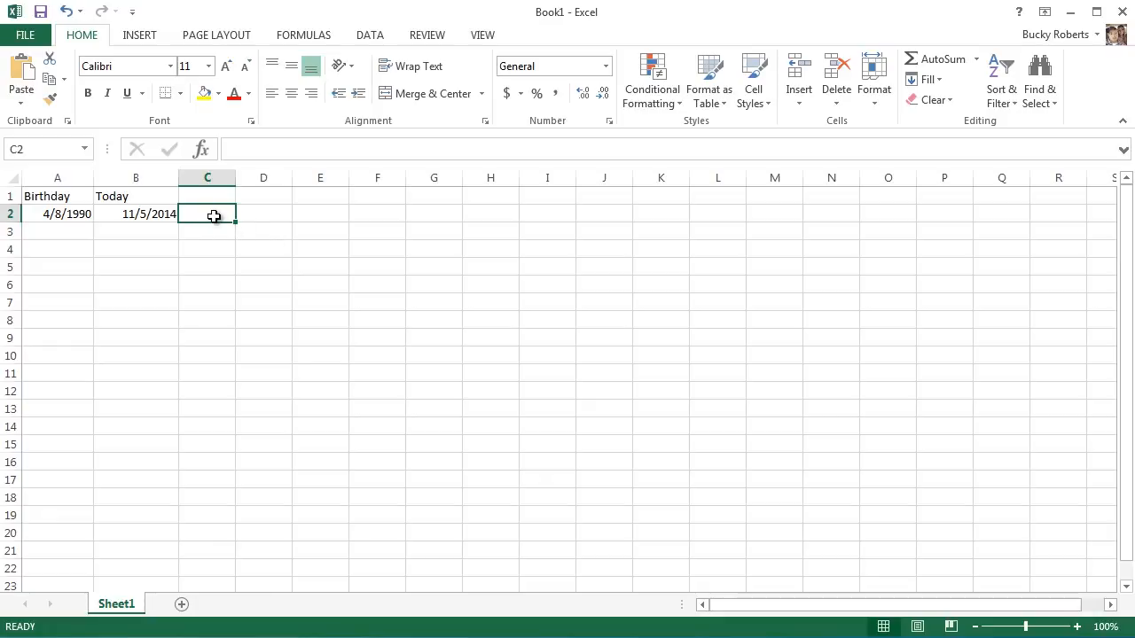
pyautogui.write('=')
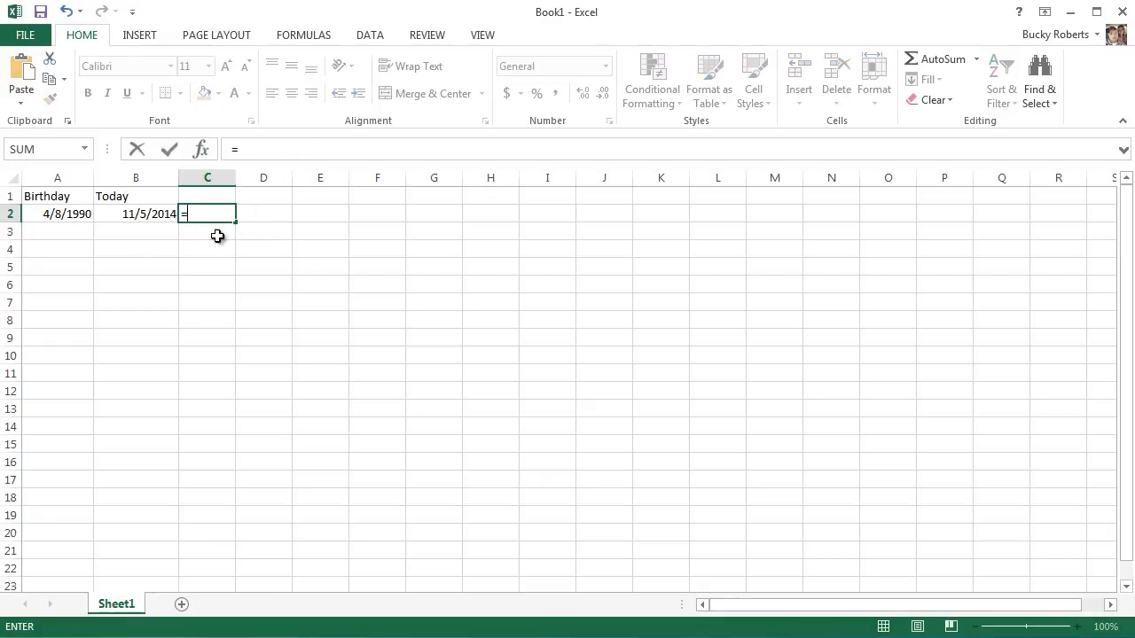
pyautogui.click(65, 215)
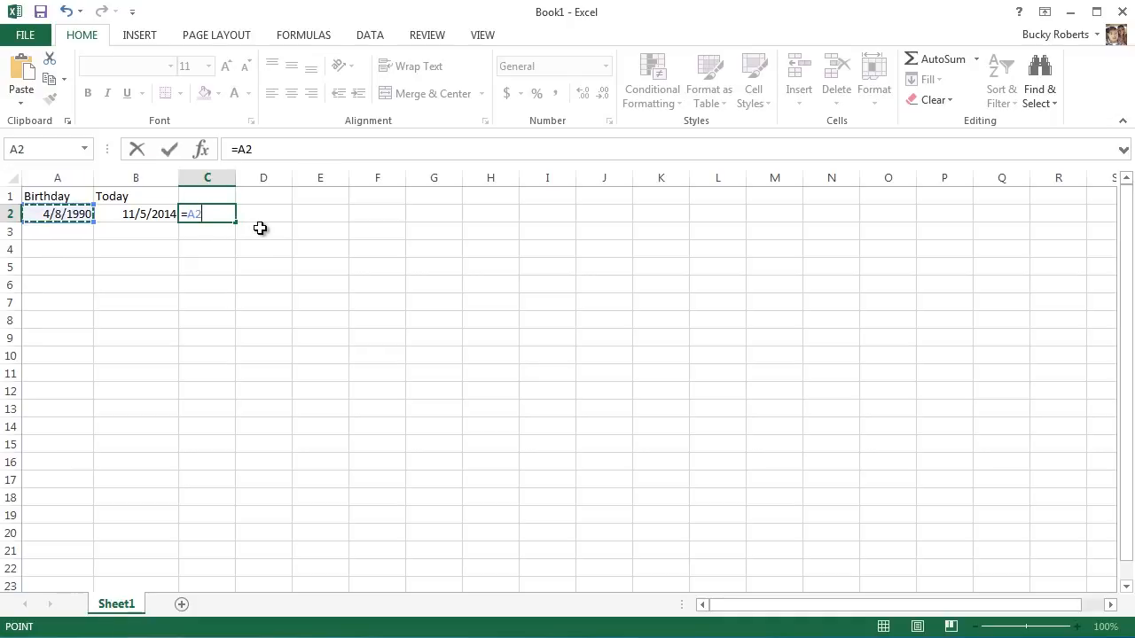
pyautogui.write('-')
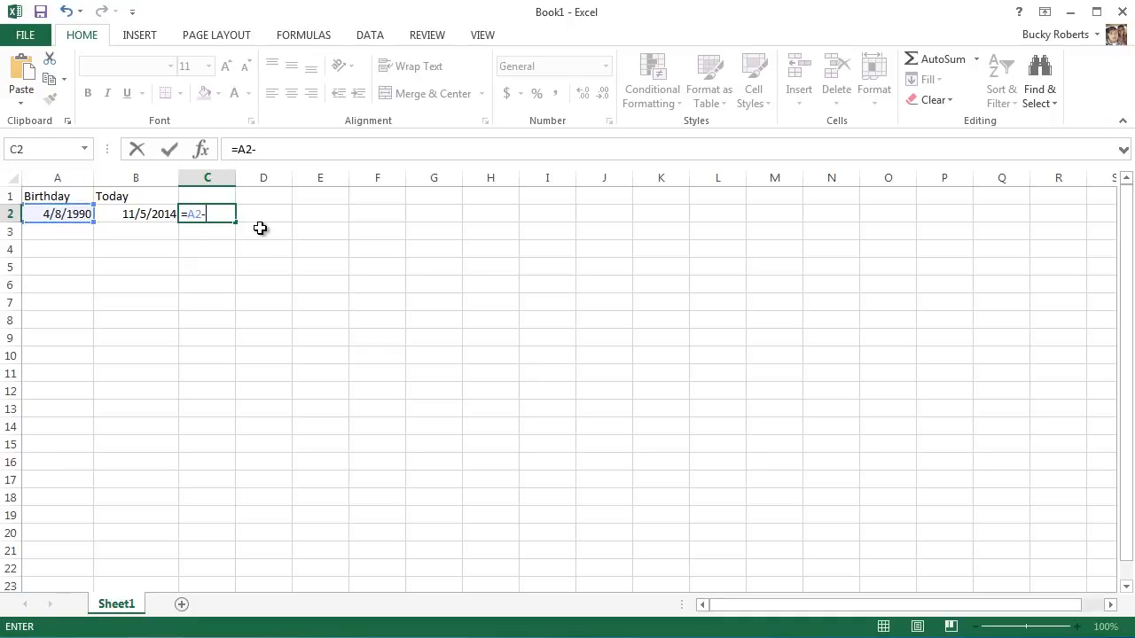
pyautogui.click(141, 217)
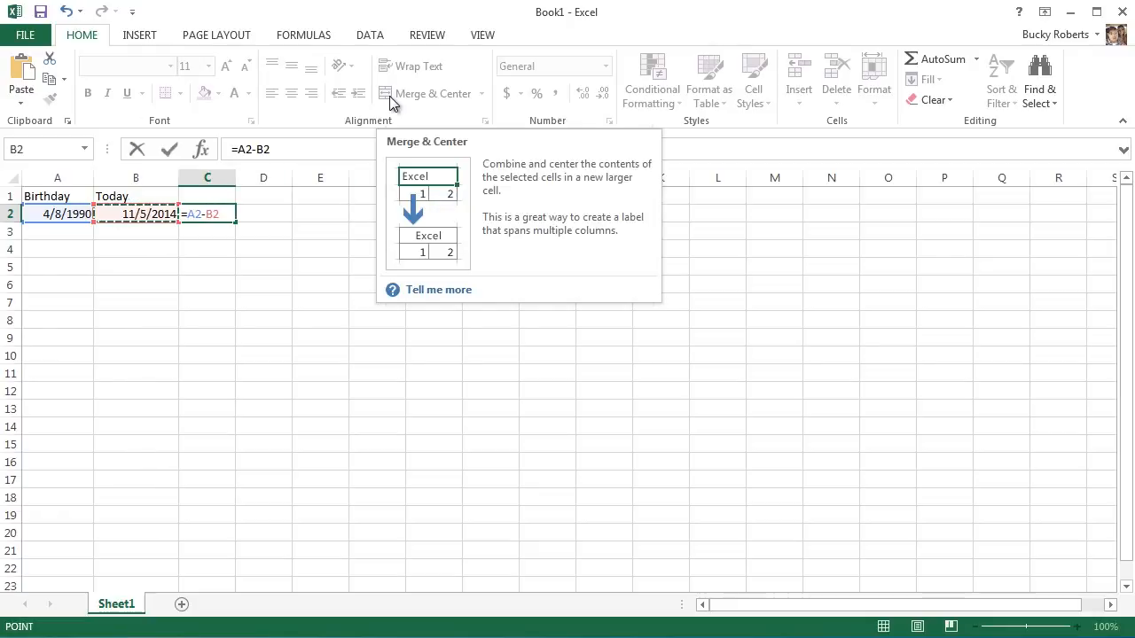
pyautogui.hotkey('ctrl', 'Return')
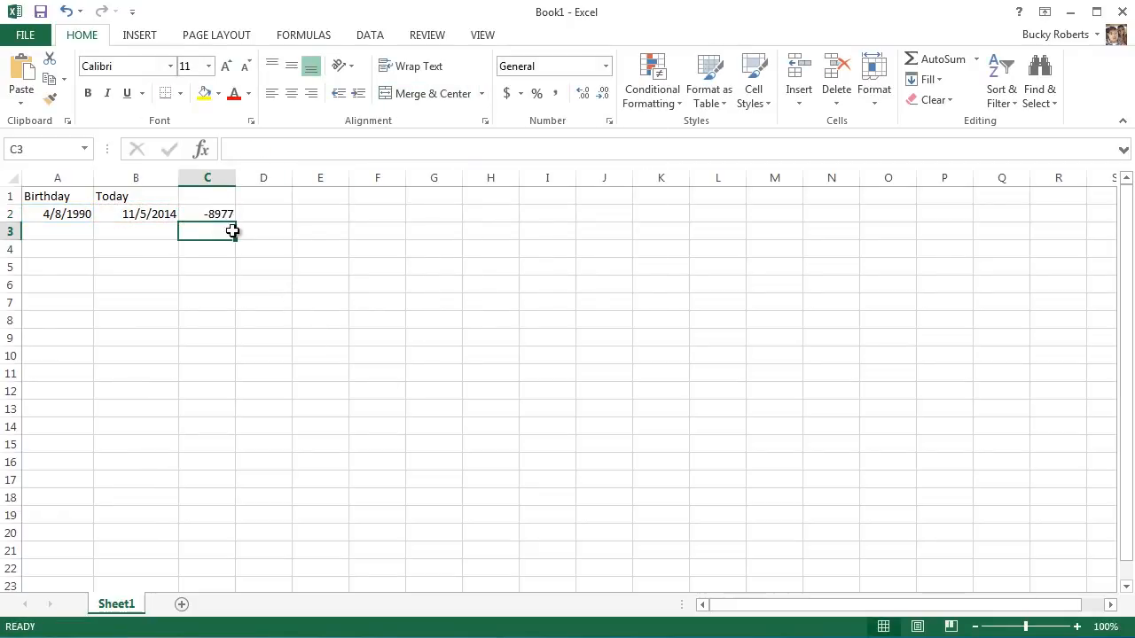
# Examine the day difference and its formula in C2 against the dates in A2 and B2.
pyautogui.click(221, 215)
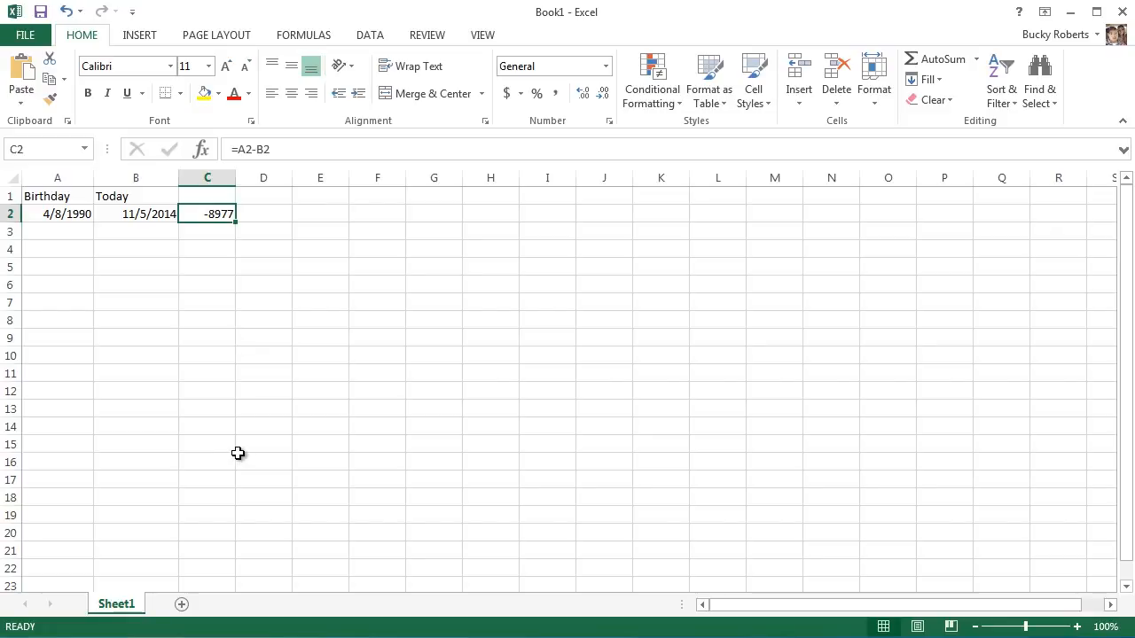
pyautogui.click(218, 264)
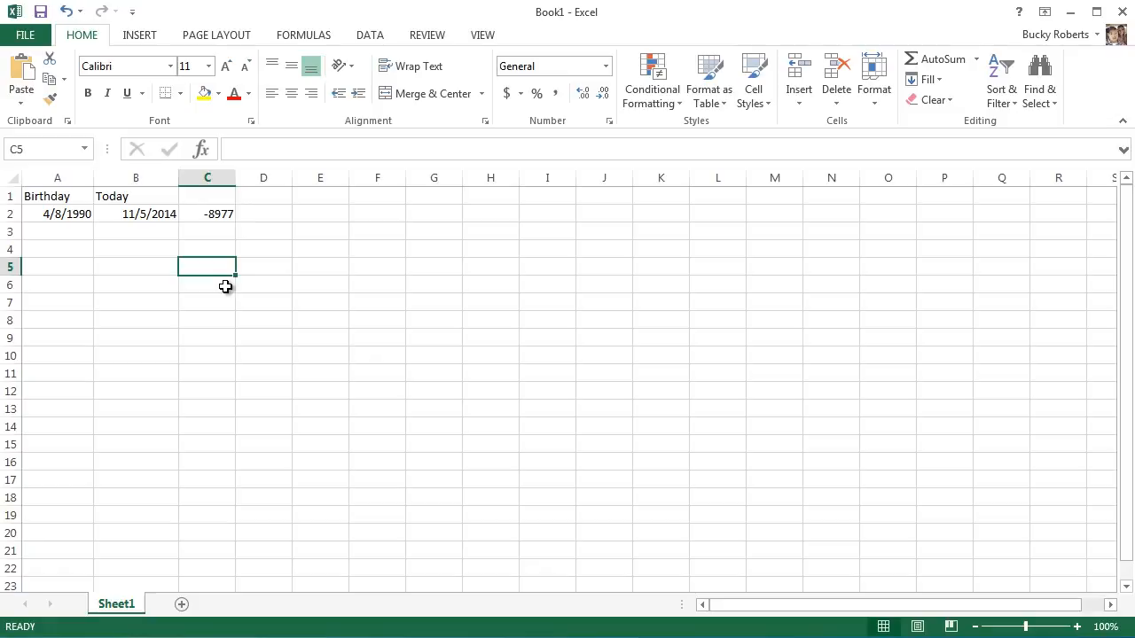
pyautogui.moveTo(68, 216); pyautogui.dragTo(140, 216)
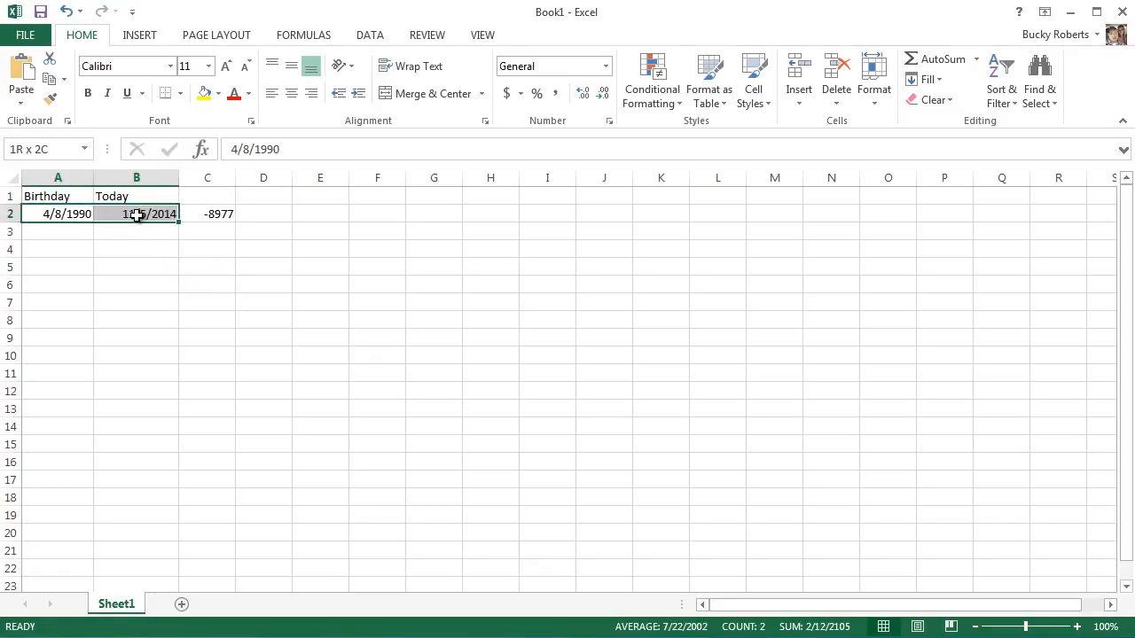
pyautogui.click(139, 249)
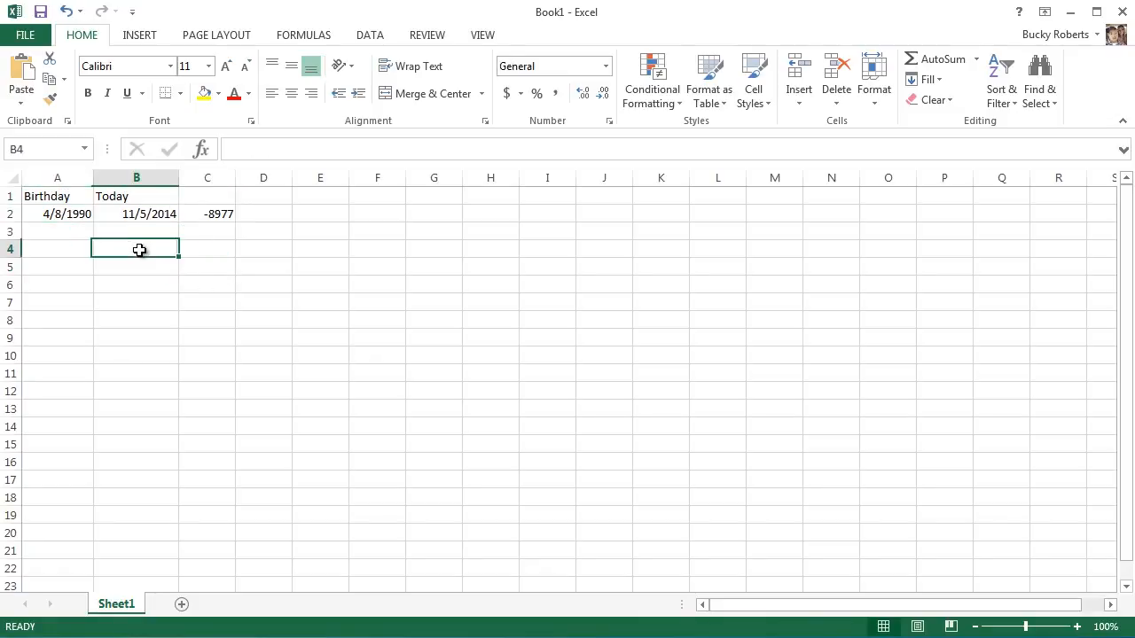
pyautogui.click(217, 216)
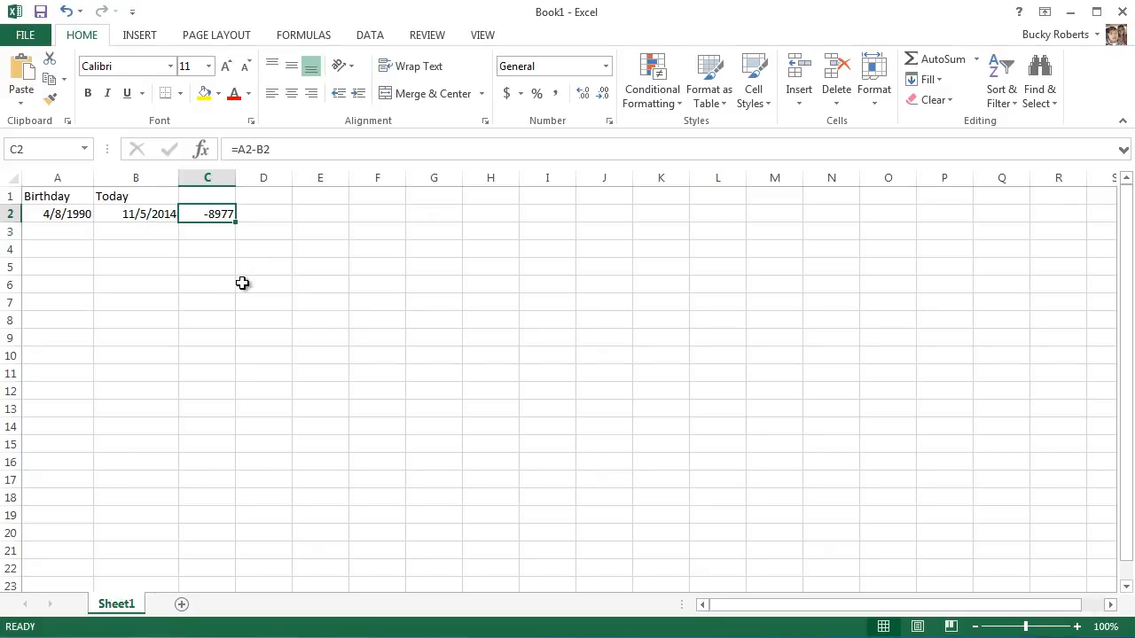
pyautogui.click(204, 281)
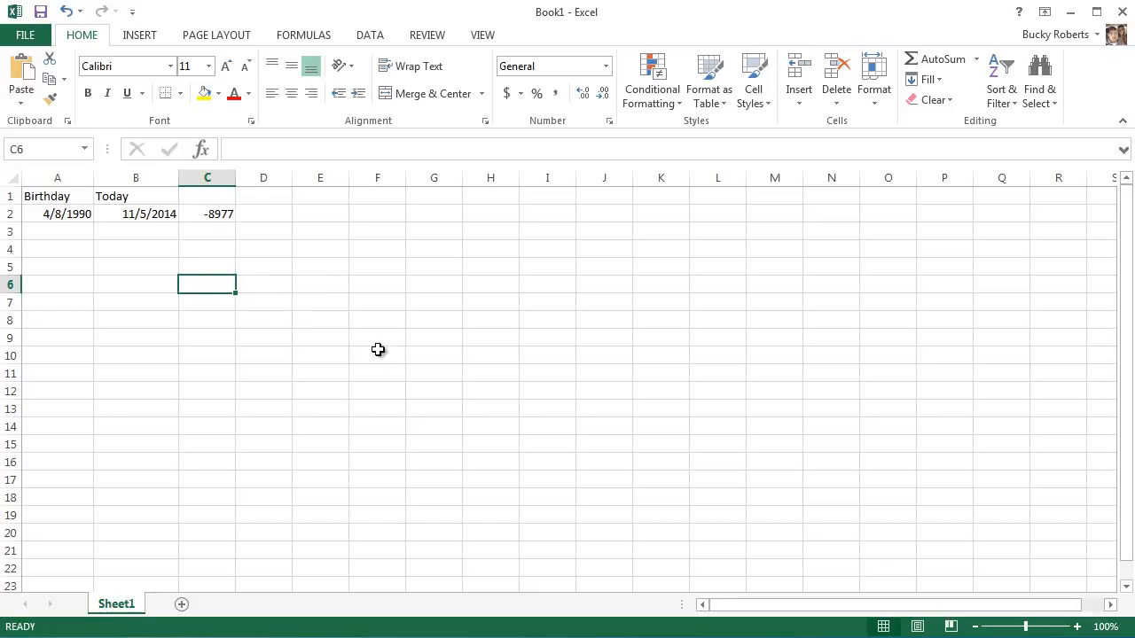
# Replace the formula in C2 with =ABS(A2-B2) to get the absolute number of days between the dates.
pyautogui.click(215, 215)
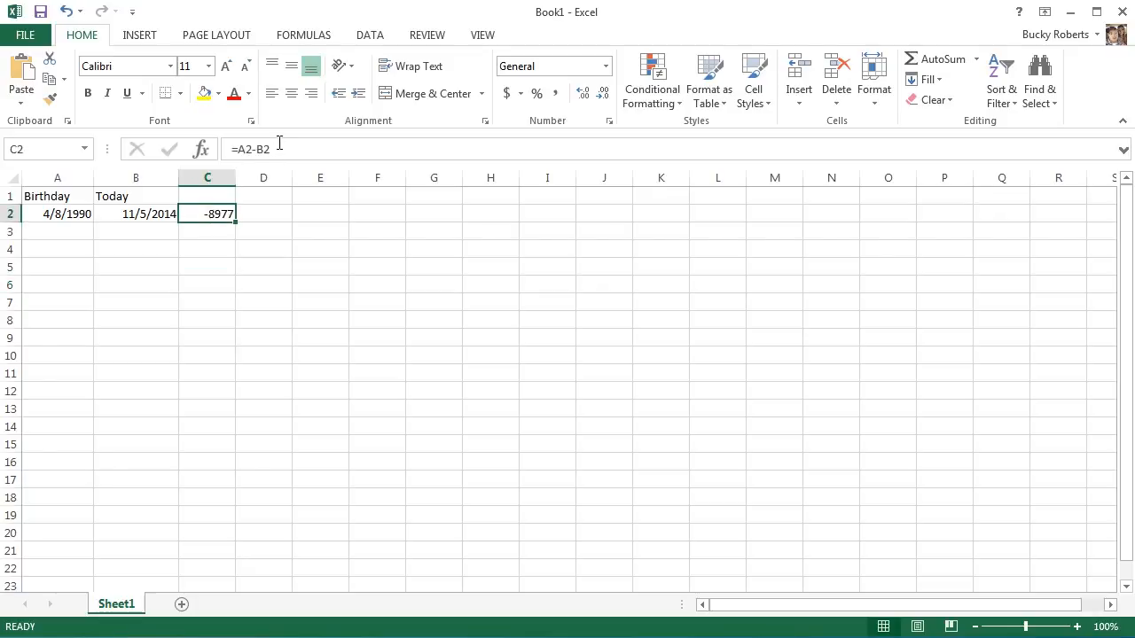
pyautogui.click(282, 149)
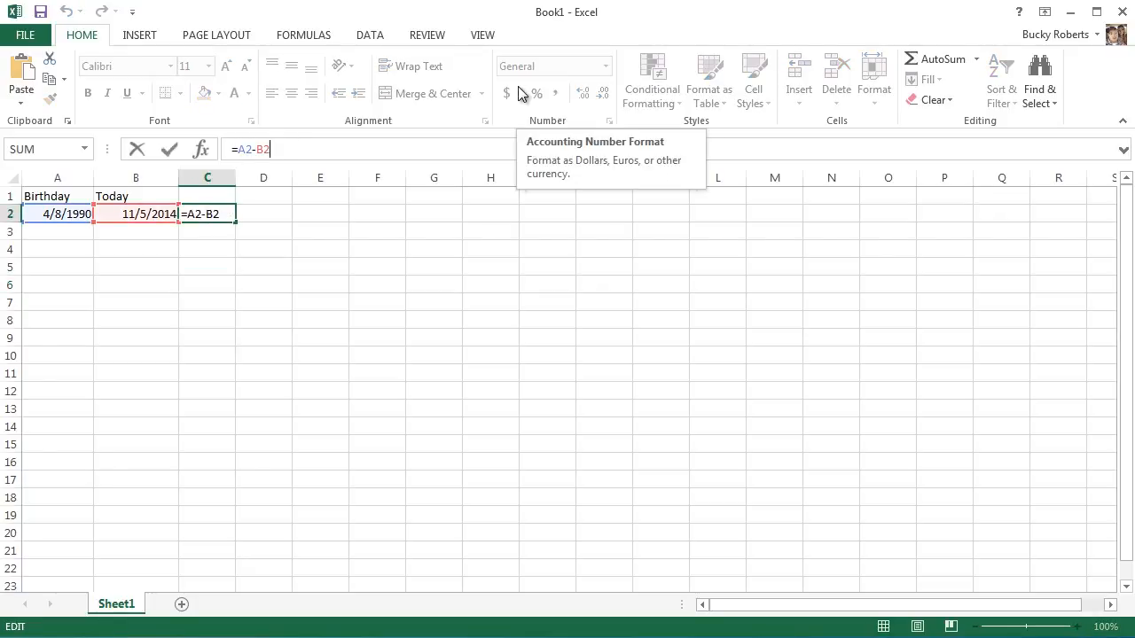
pyautogui.moveTo(235, 149); pyautogui.dragTo(307, 149)
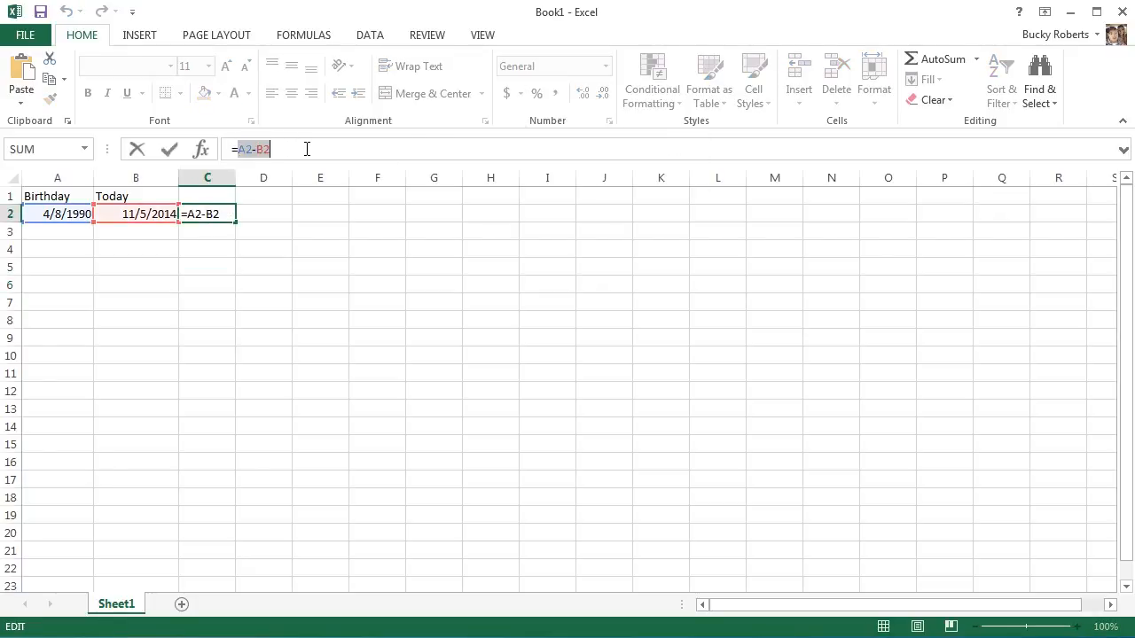
pyautogui.write('abs')
pyautogui.press('Tab')
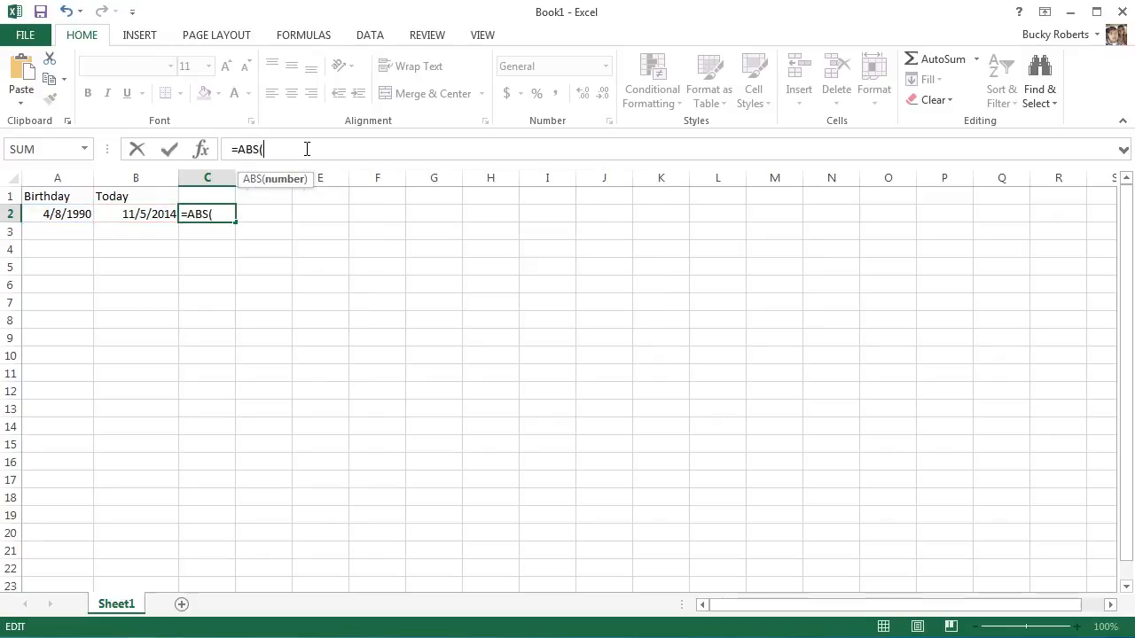
pyautogui.click(76, 215)
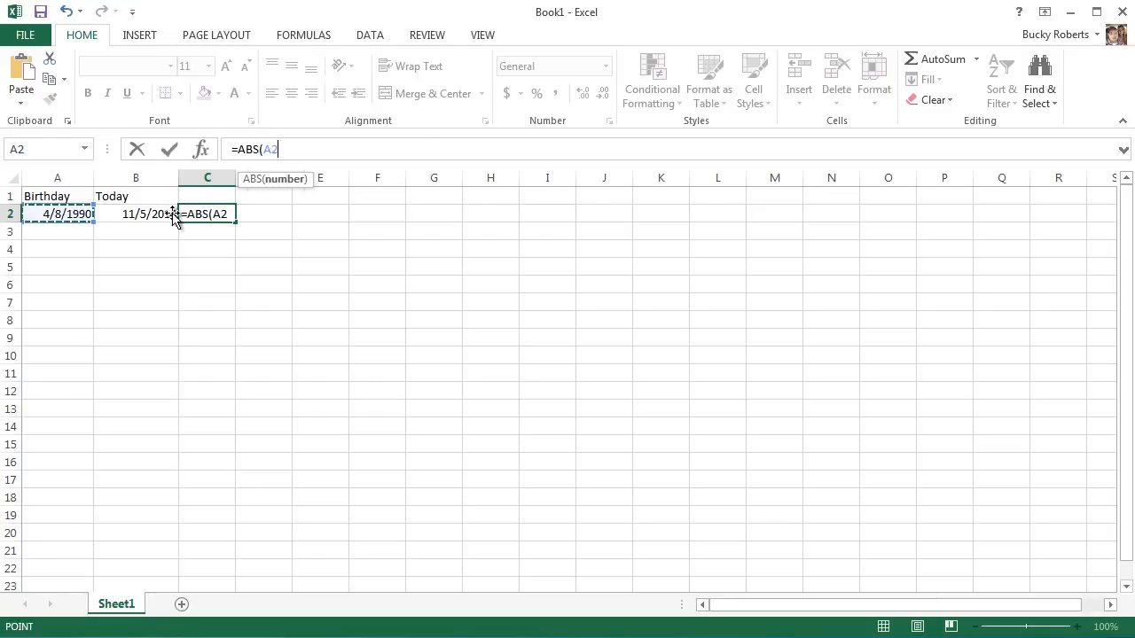
pyautogui.write('-')
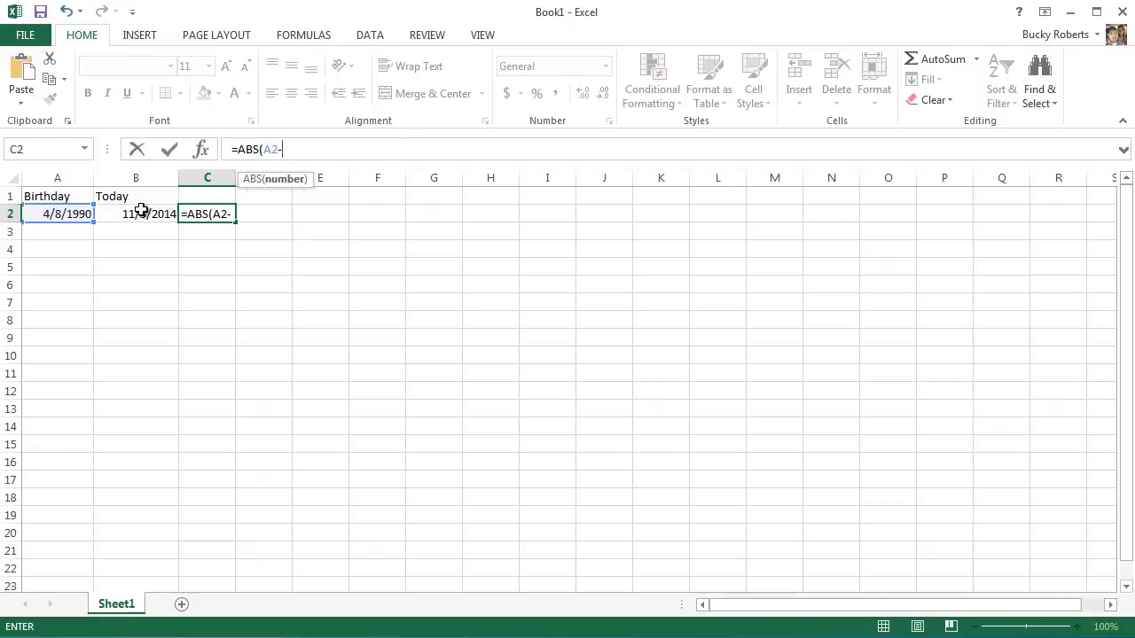
pyautogui.click(139, 214)
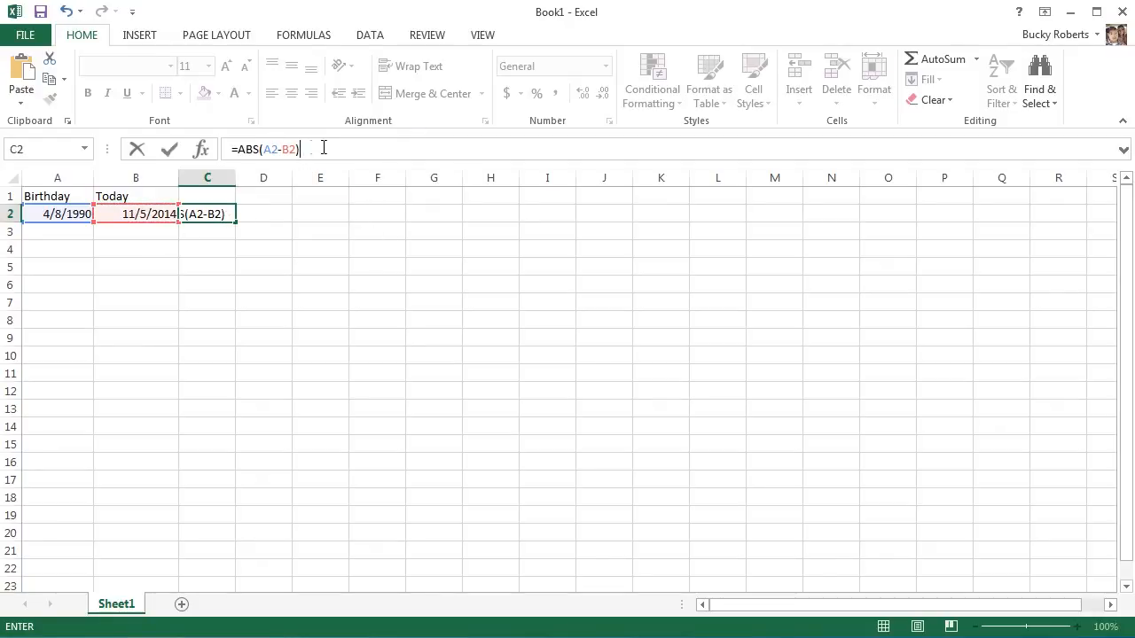
pyautogui.press('Return')
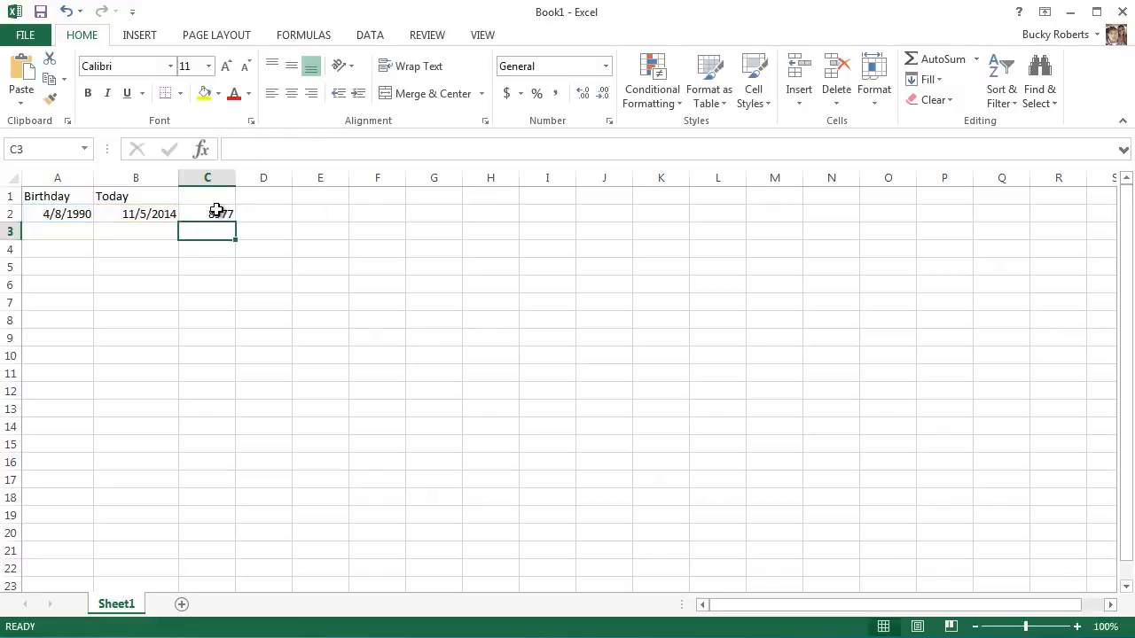
# Clear the ABS formula from C2, keeping the two dates in A2 and B2.
pyautogui.click(216, 213)
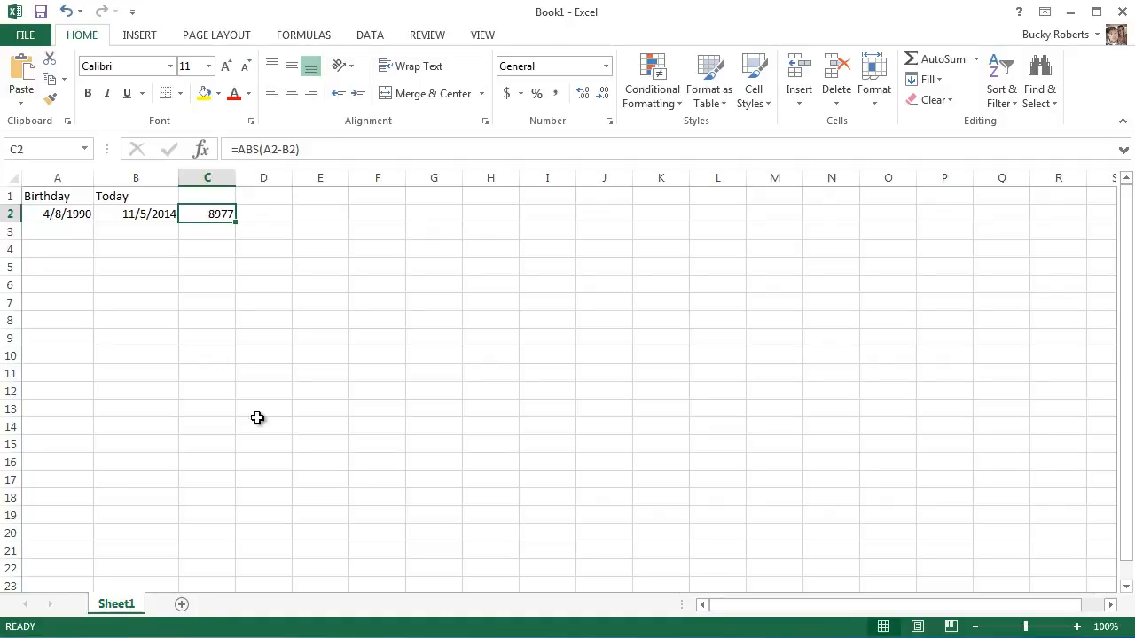
pyautogui.tripleClick(319, 148)
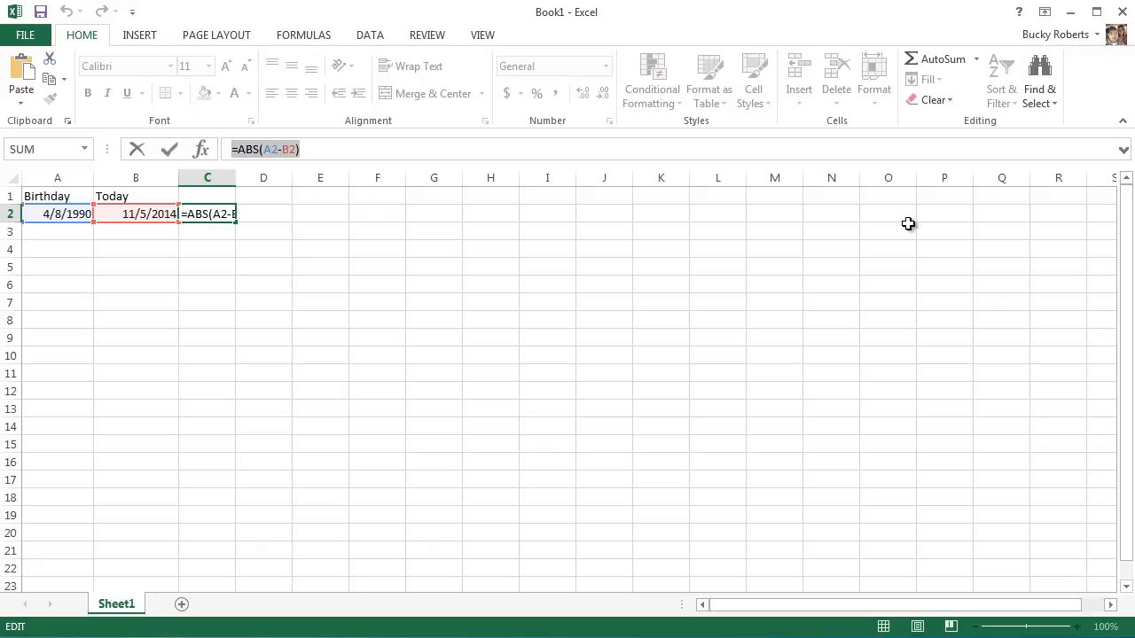
pyautogui.press('BackSpace')
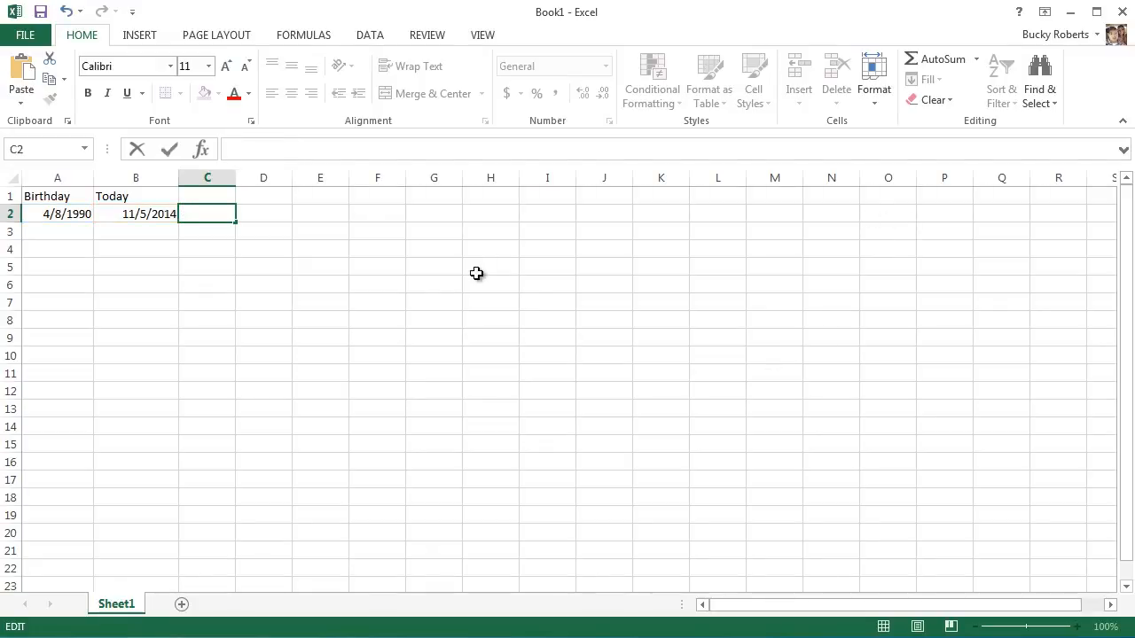
pyautogui.click(82, 214)
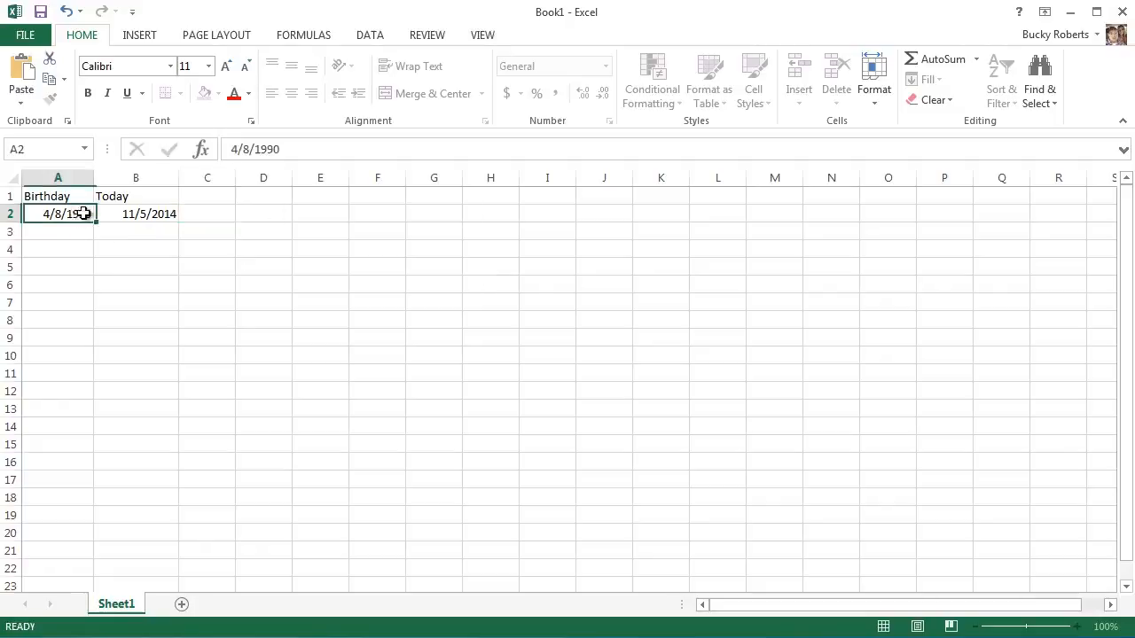
# Enter the formula =YEAR(B2)-YEAR(A2) in C2 to calculate the difference in years between the Today and Birthday dates.
pyautogui.click(147, 214)
pyautogui.click(203, 214)
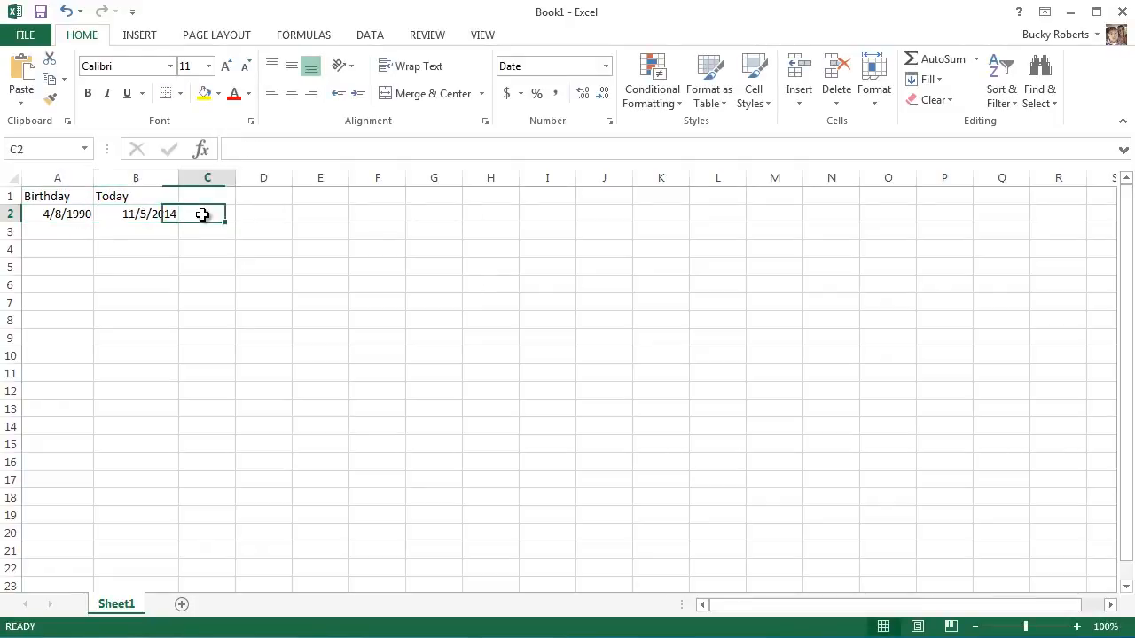
pyautogui.click(269, 148)
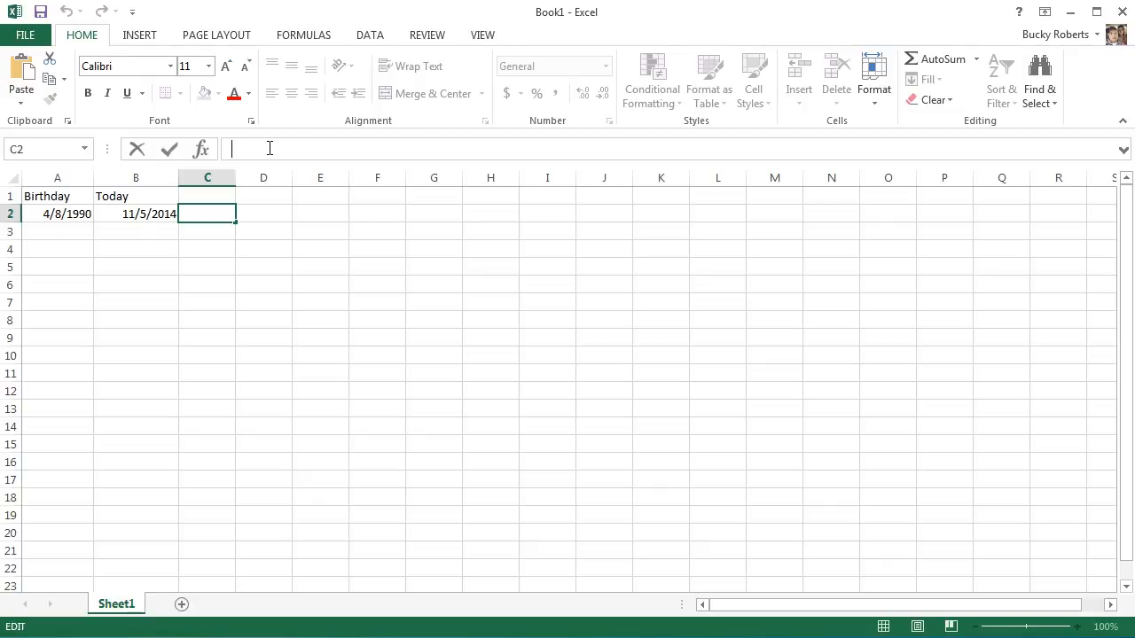
pyautogui.write('=')
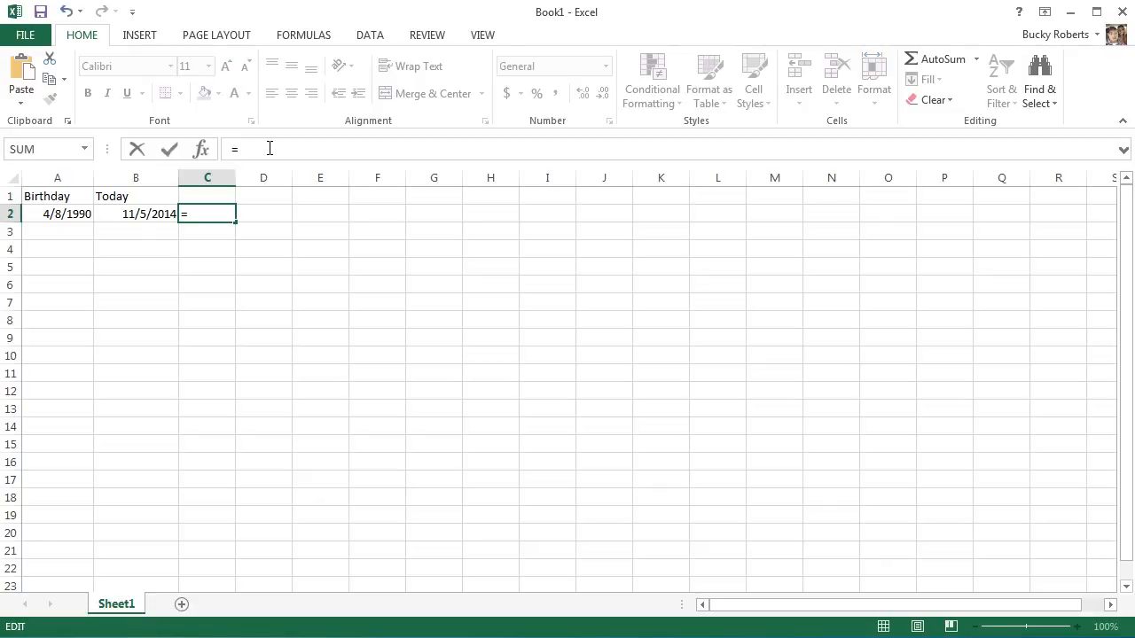
pyautogui.write('YEAR(')
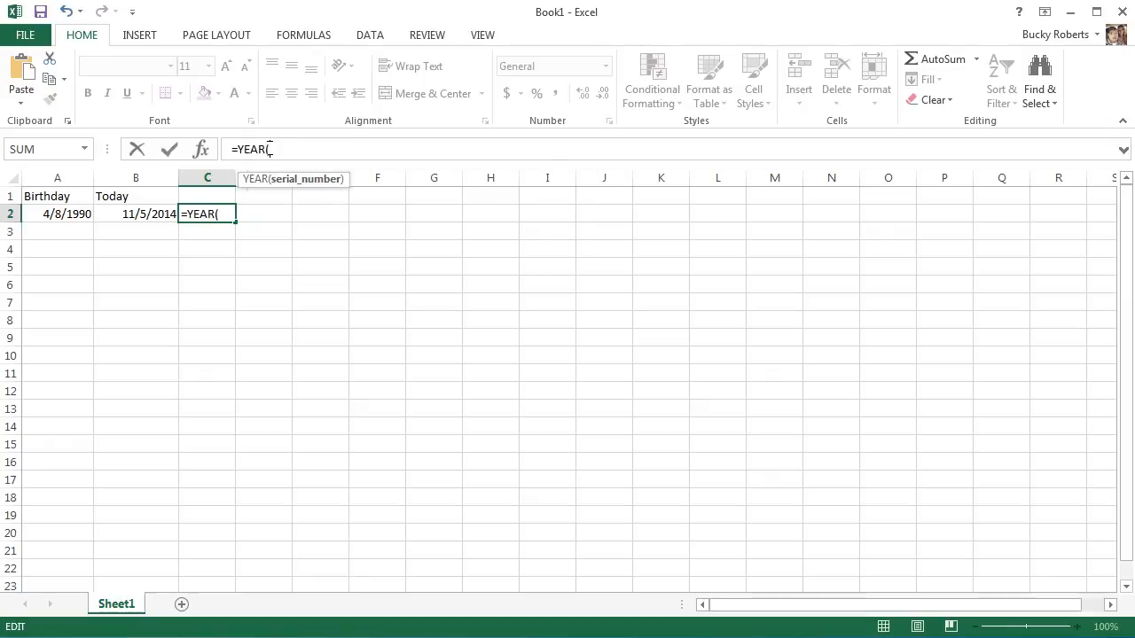
pyautogui.click(135, 214)
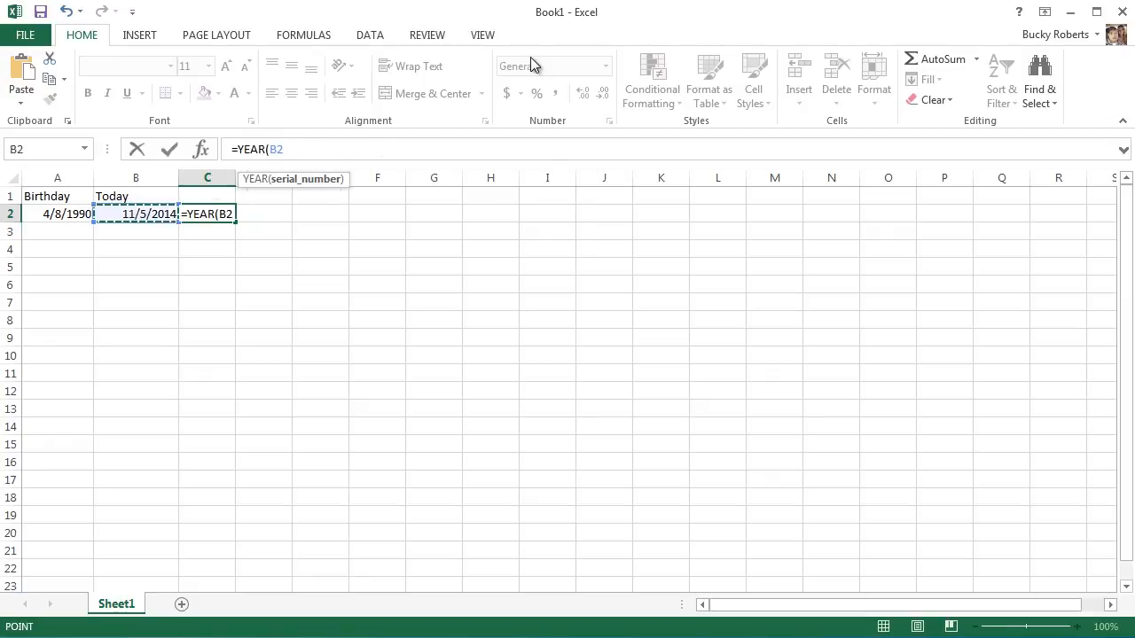
pyautogui.write(')-')
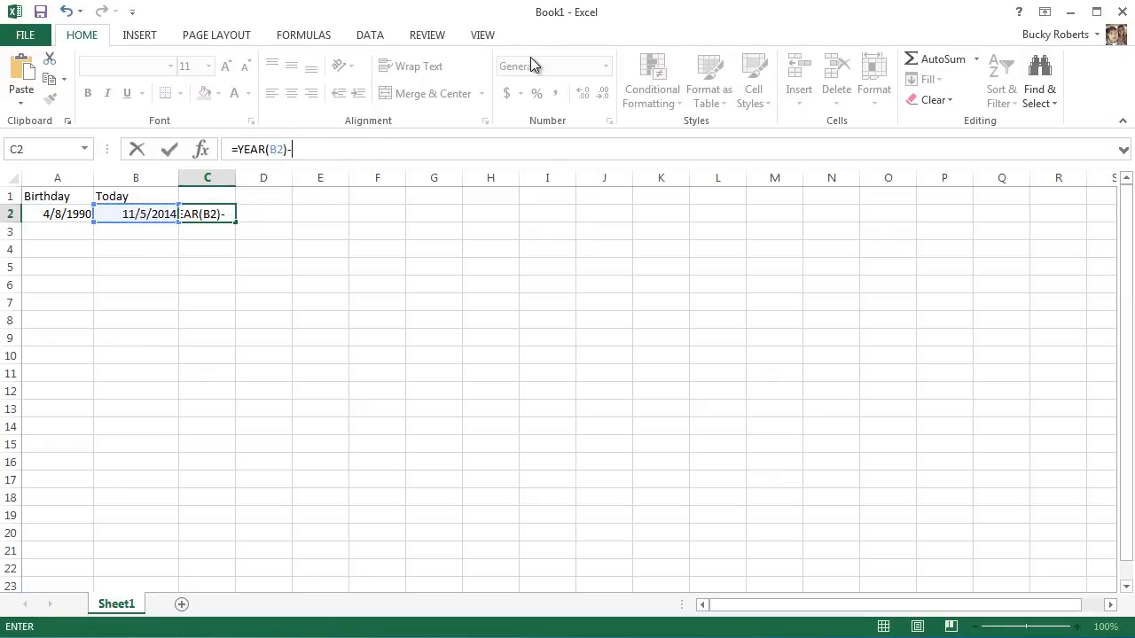
pyautogui.write('YEAR(')
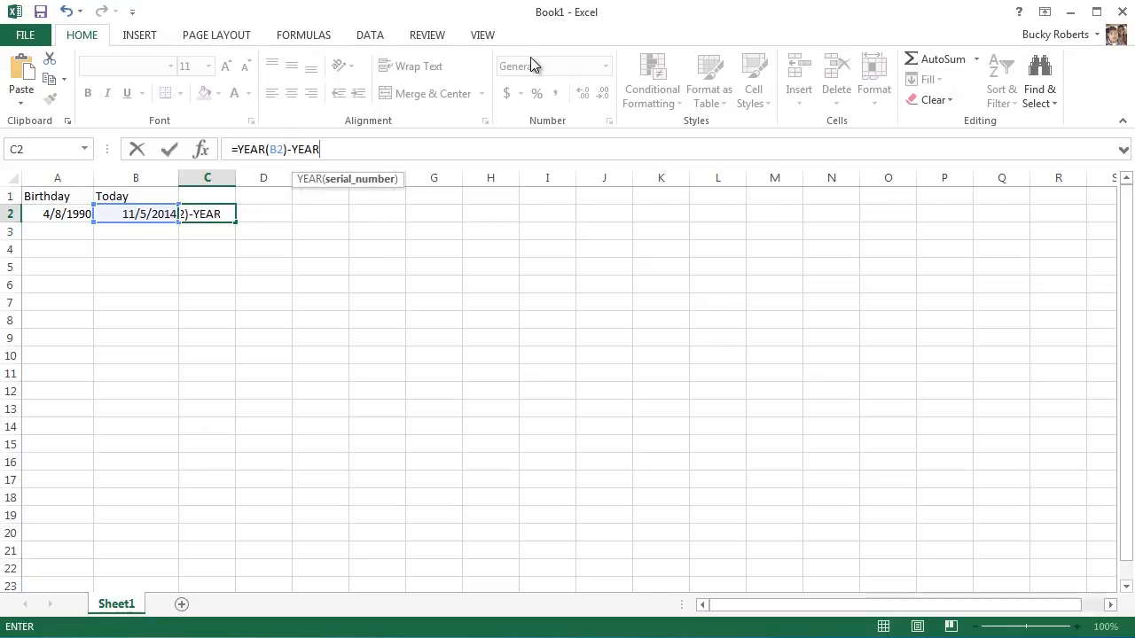
pyautogui.click(53, 214)
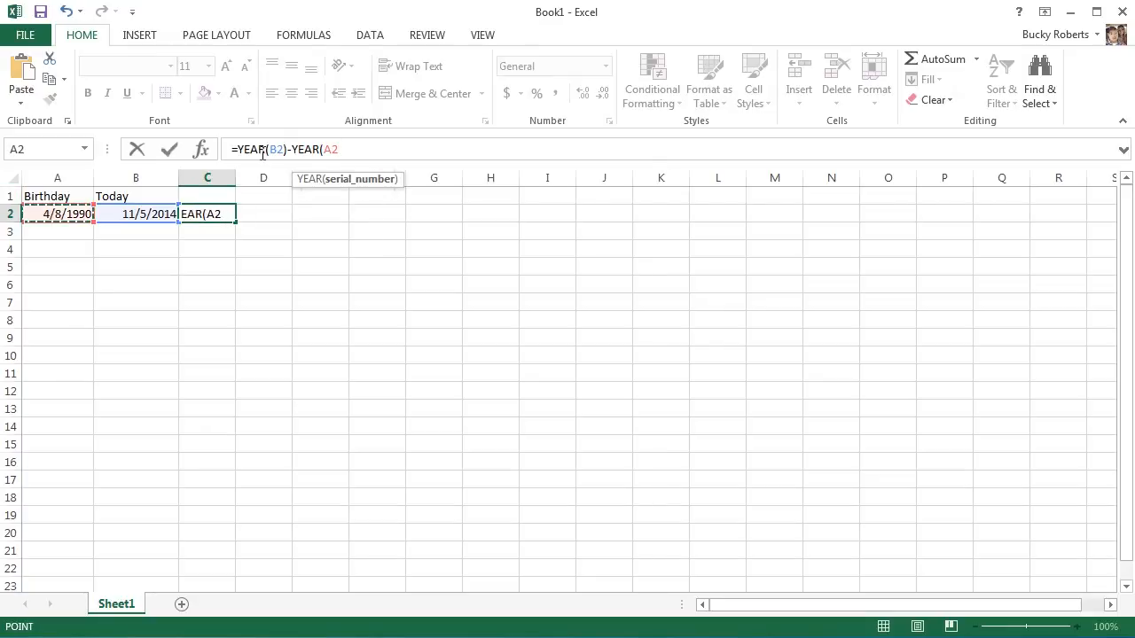
pyautogui.press('Return')
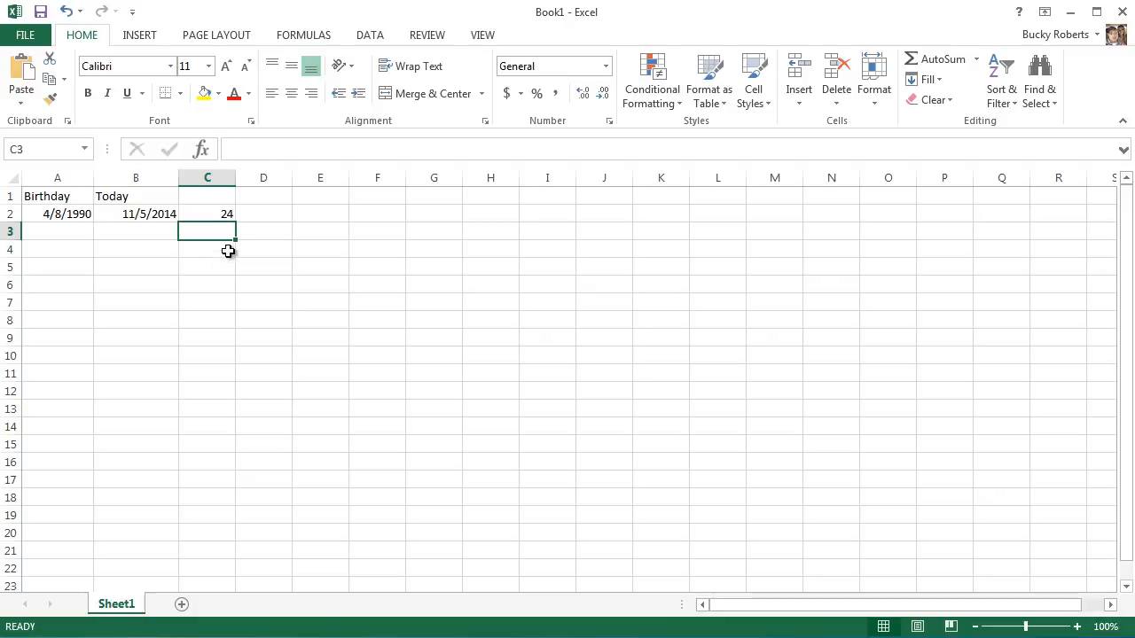
# Examine the year difference and its formula in C2 against the dates in A2 and B2.
pyautogui.click(227, 215)
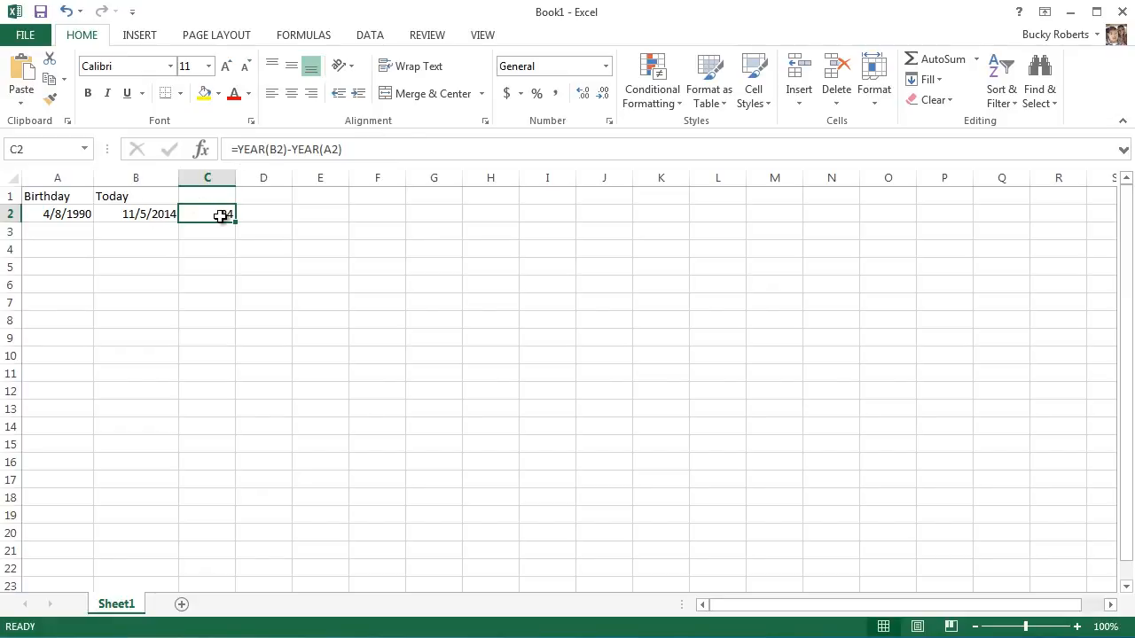
pyautogui.click(151, 214)
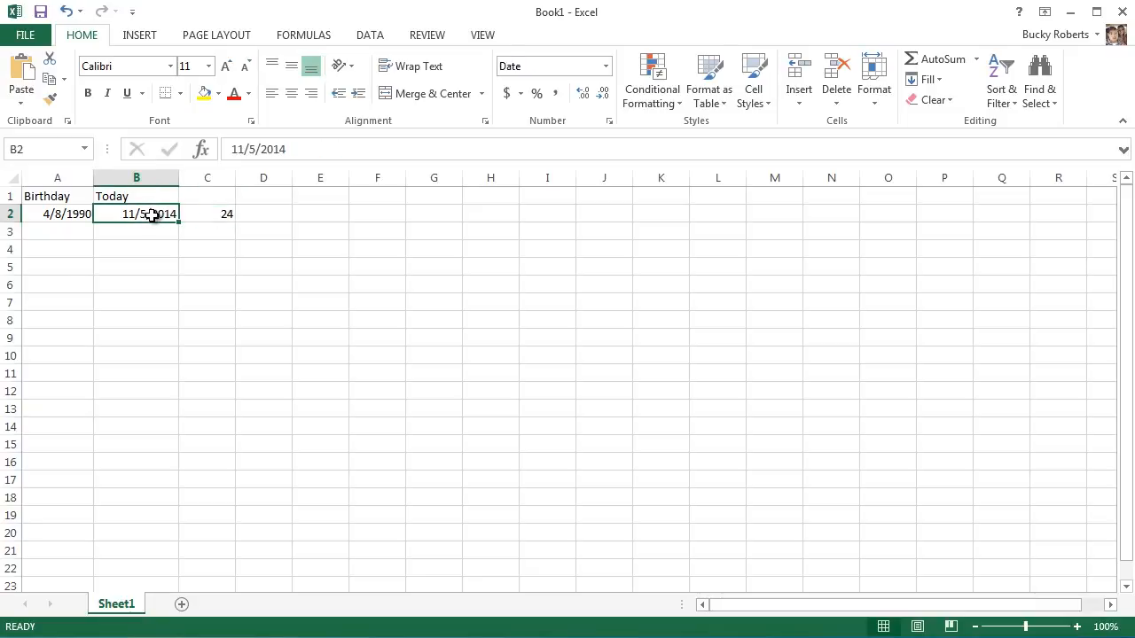
pyautogui.click(55, 217)
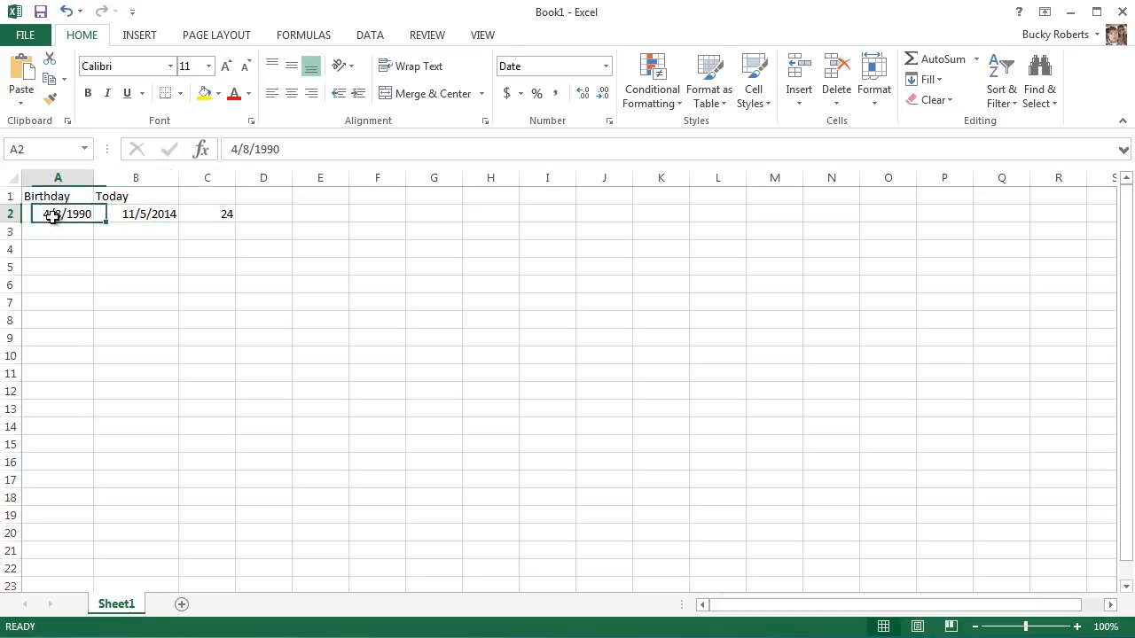
pyautogui.click(200, 216)
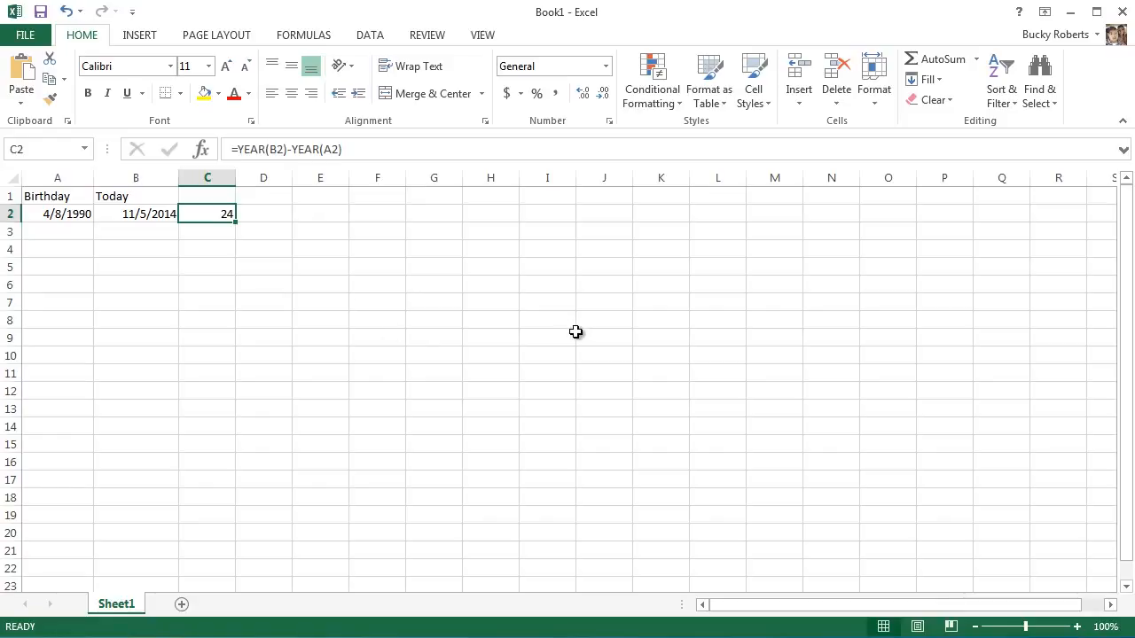
# Enter the formula =DATE(2008,12,3) in C3 to build a date from a year, month and day.
pyautogui.click(210, 231)
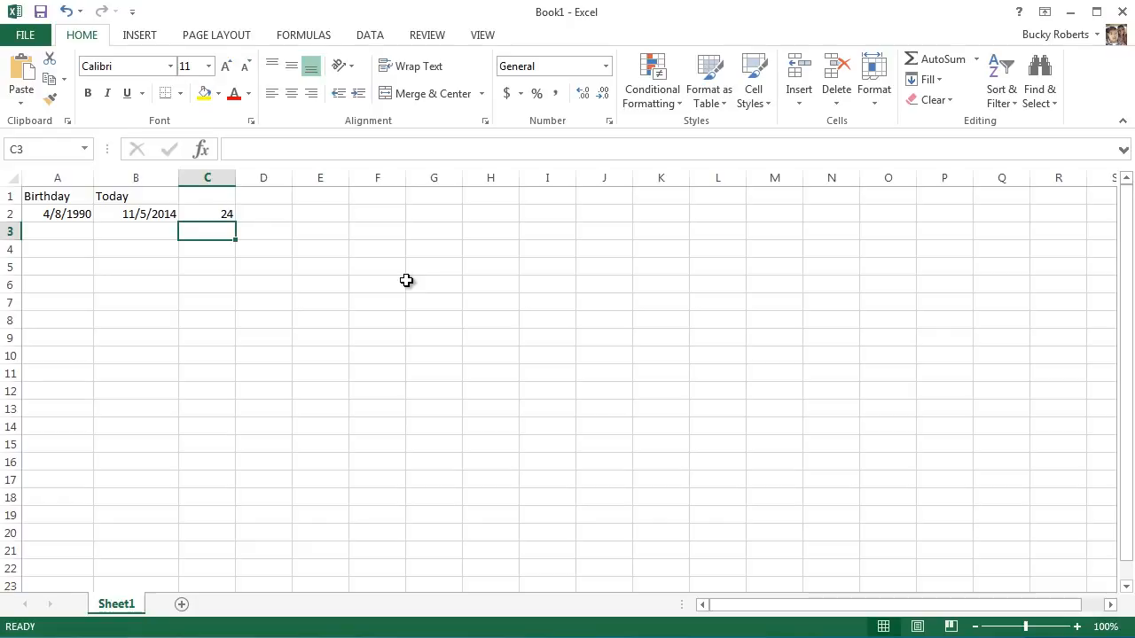
pyautogui.write('=')
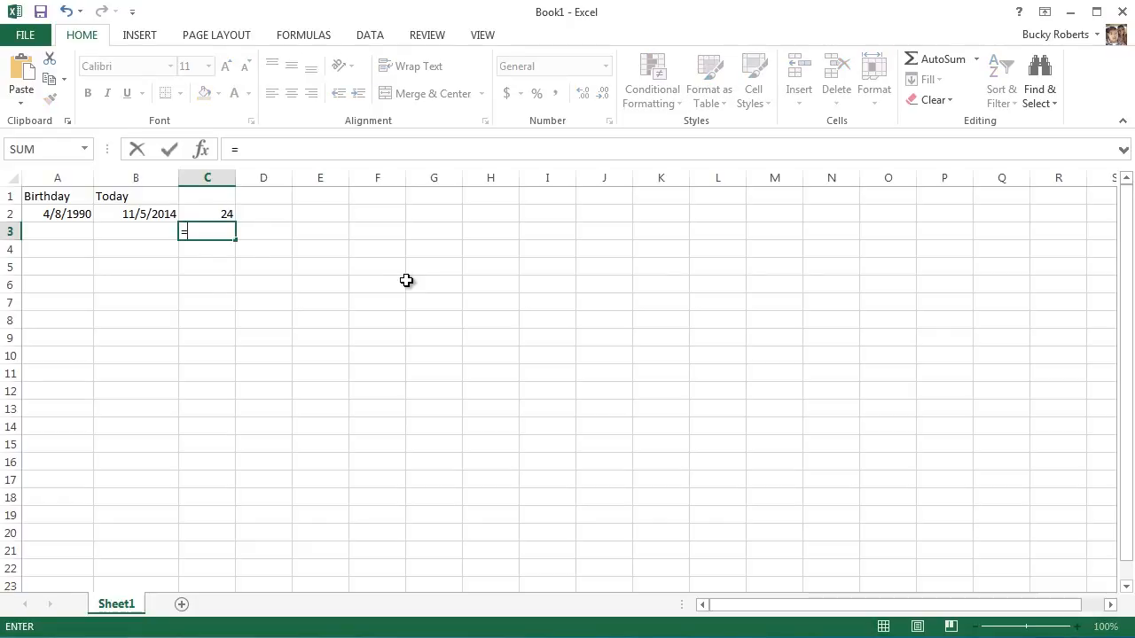
pyautogui.write('DATE')
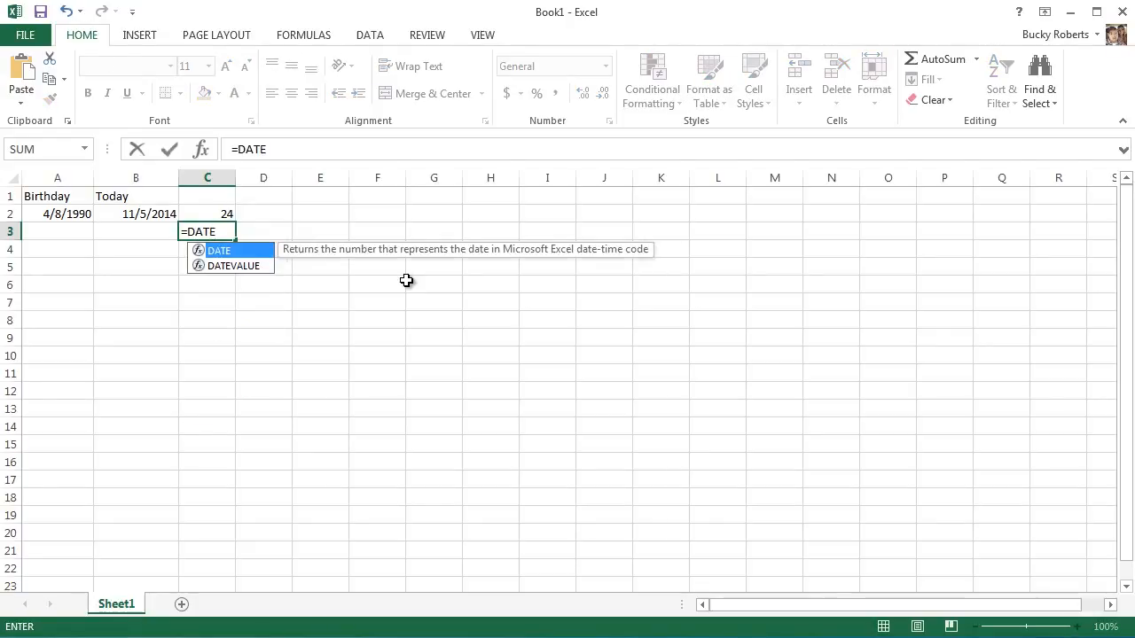
pyautogui.write('(')
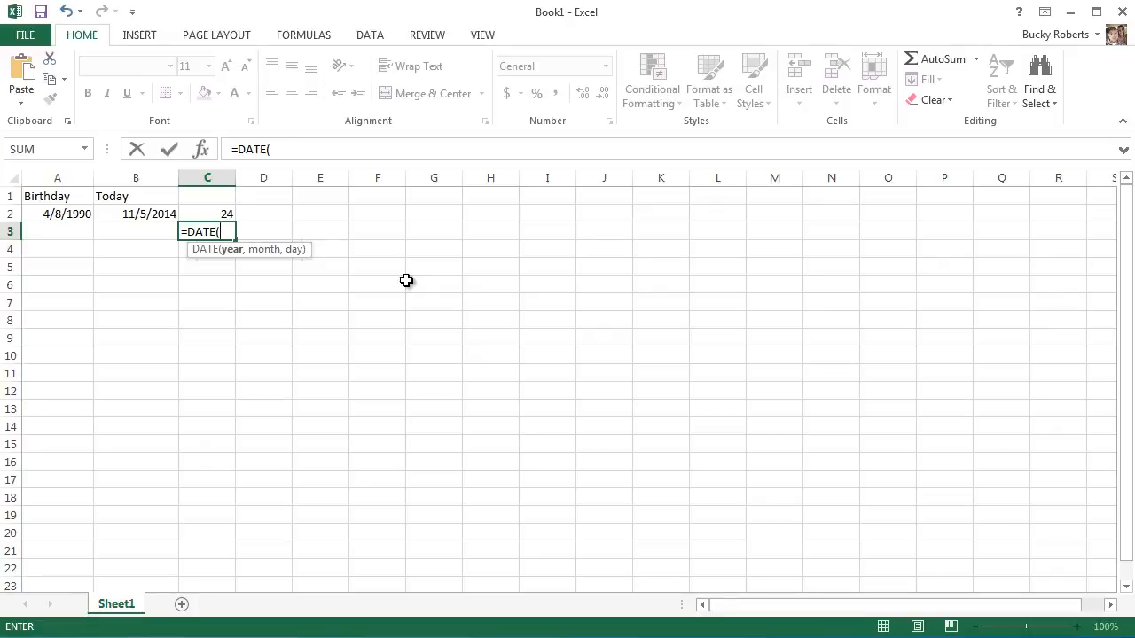
pyautogui.write('2008,')
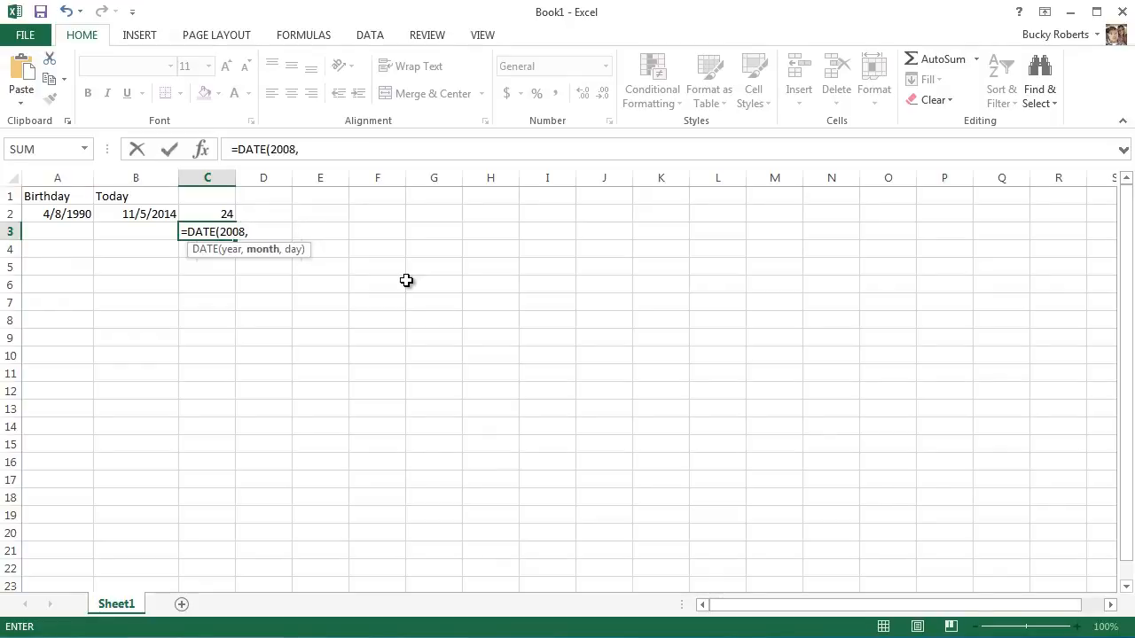
pyautogui.write('12,3)')
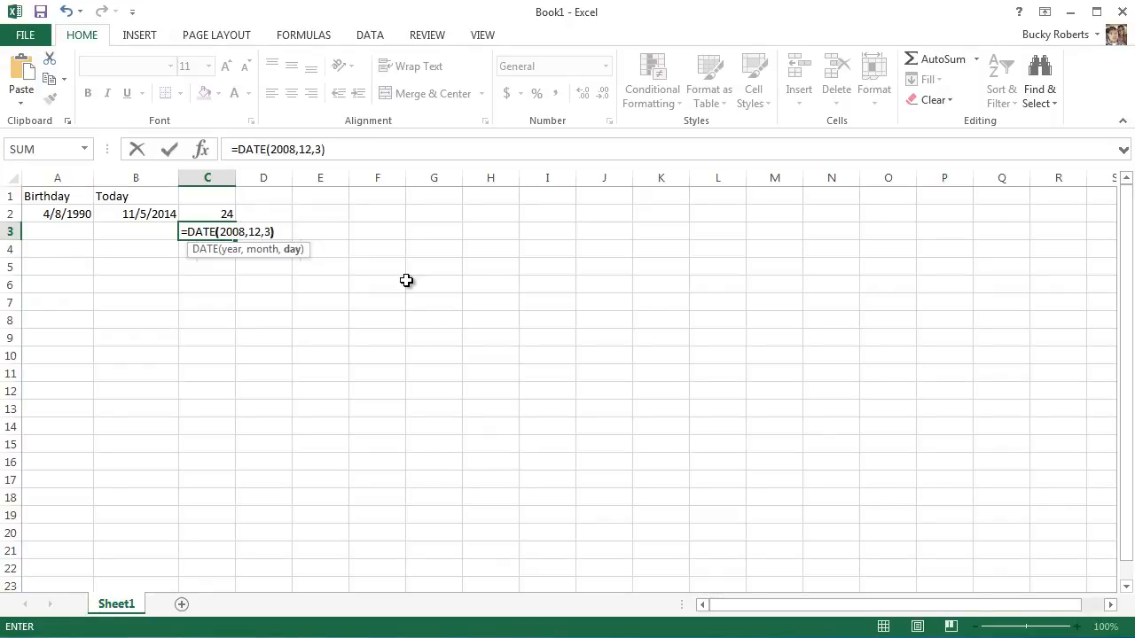
pyautogui.click(360, 149)
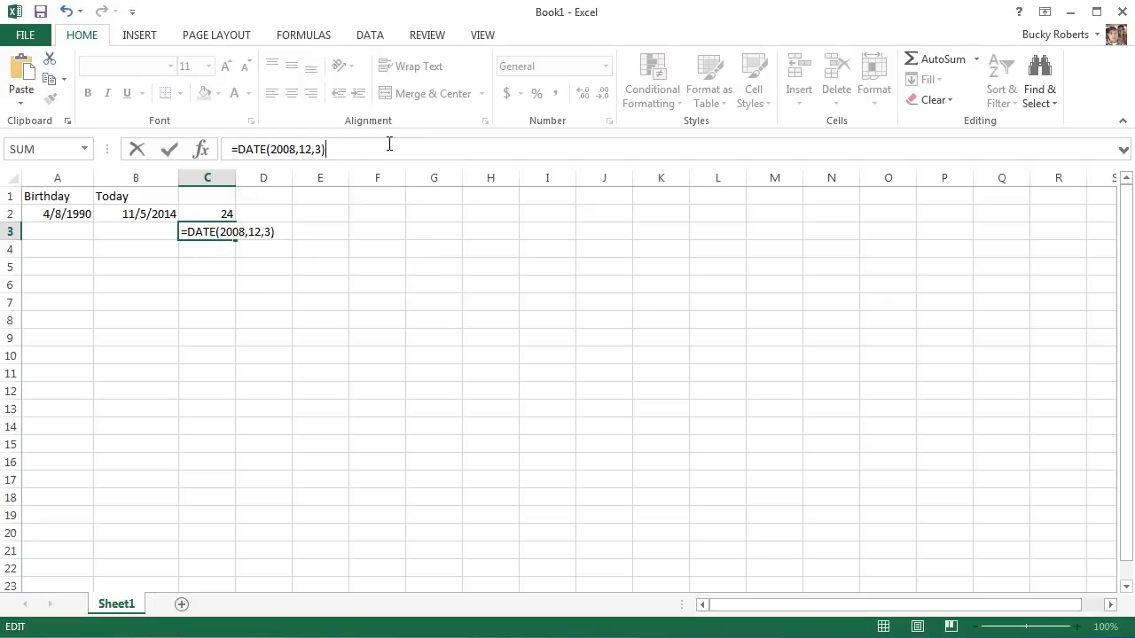
pyautogui.press('Return')
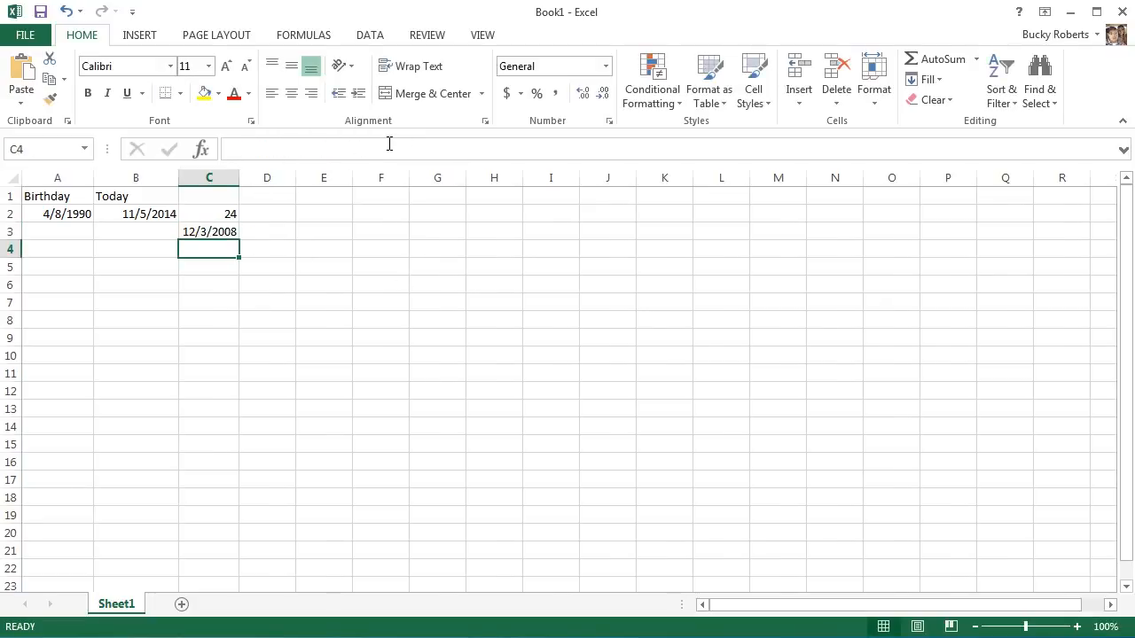
# Examine the year, month and day arguments of the DATE formula in C3, leaving the formula as it is.
pyautogui.click(205, 231)
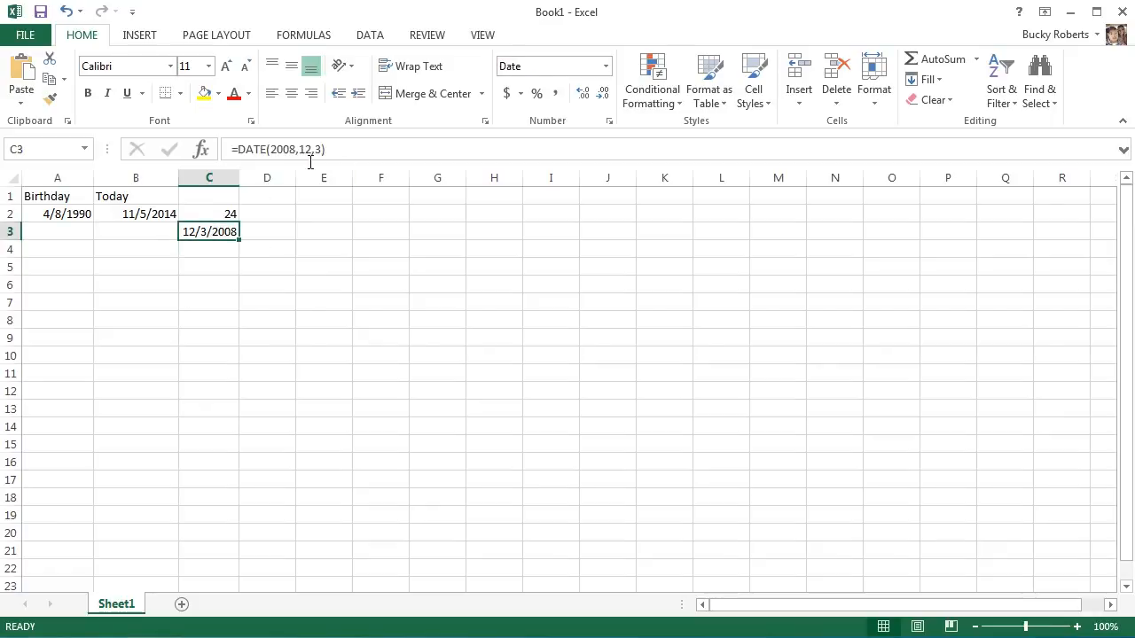
pyautogui.doubleClick(284, 149)
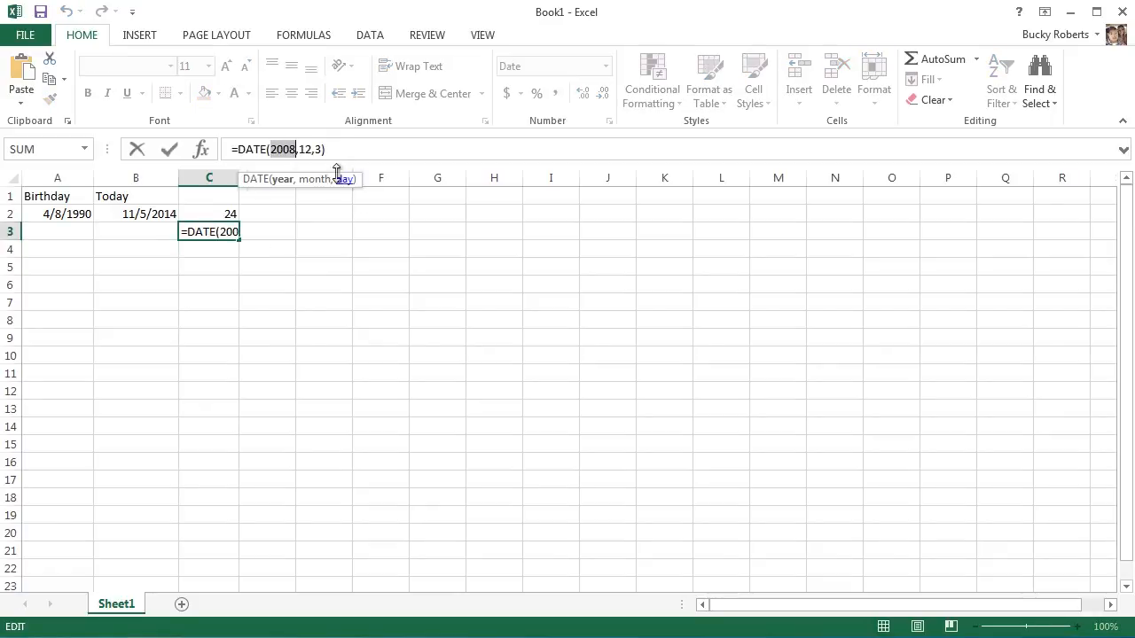
pyautogui.click(339, 149)
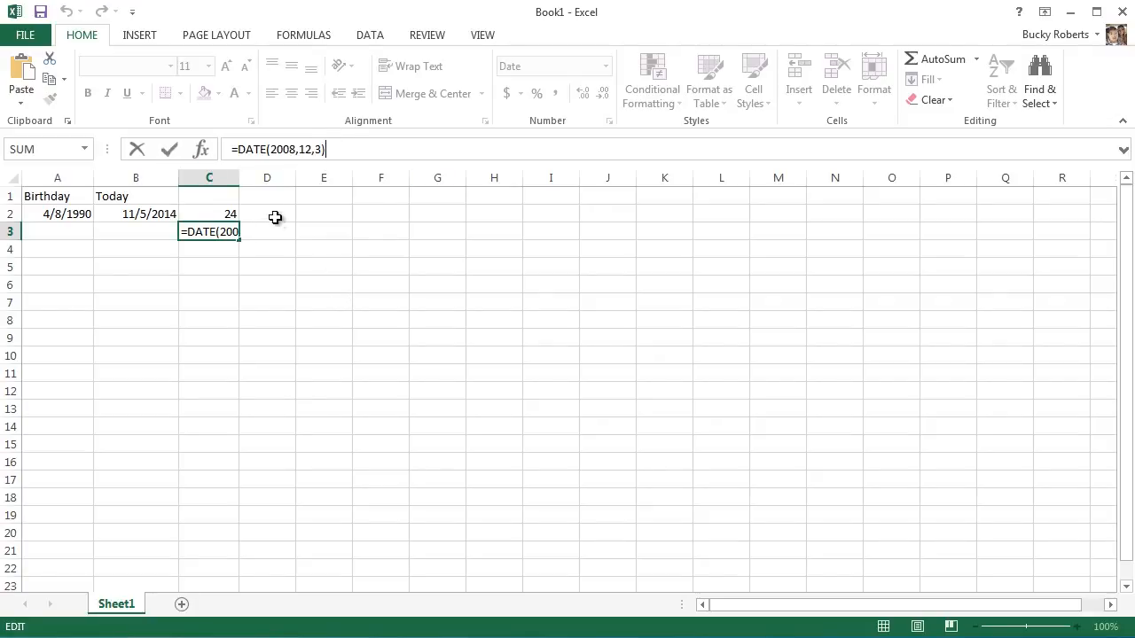
pyautogui.press('Return')
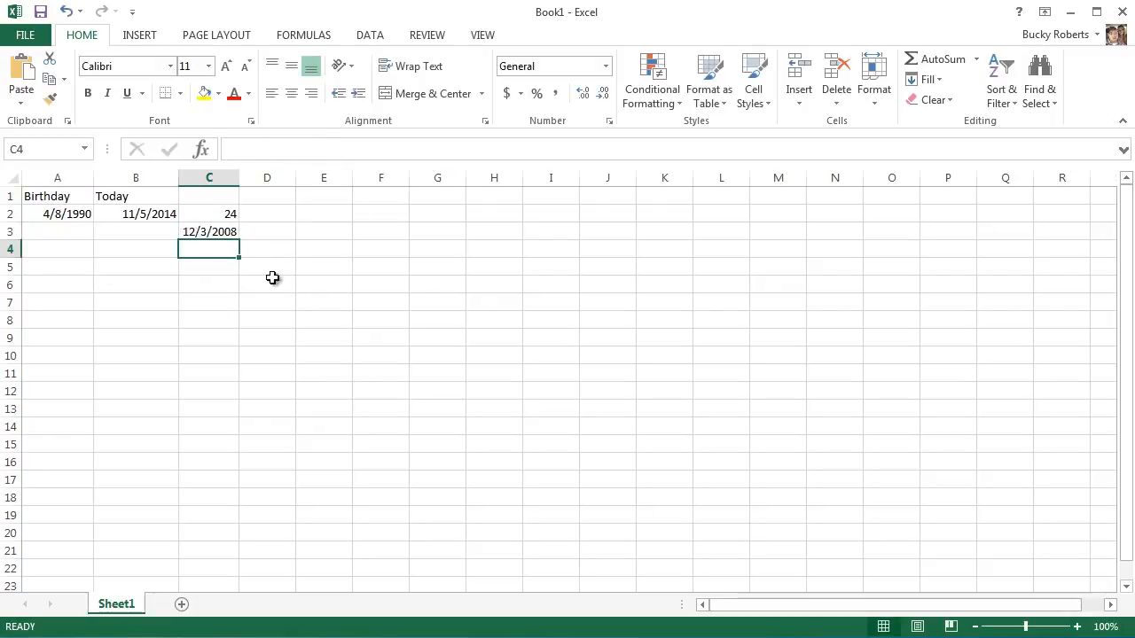
# Enter the year 2008, month 12 and day 3 in cells E1, E2 and E3.
pyautogui.click(325, 195)
pyautogui.write('2008')
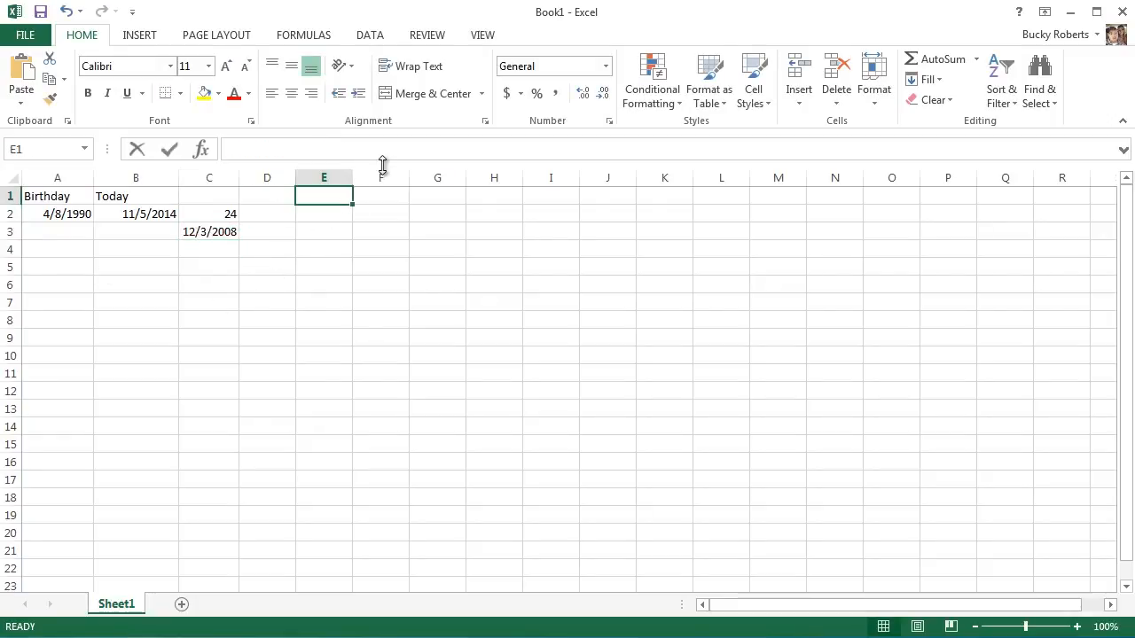
pyautogui.press('Return')
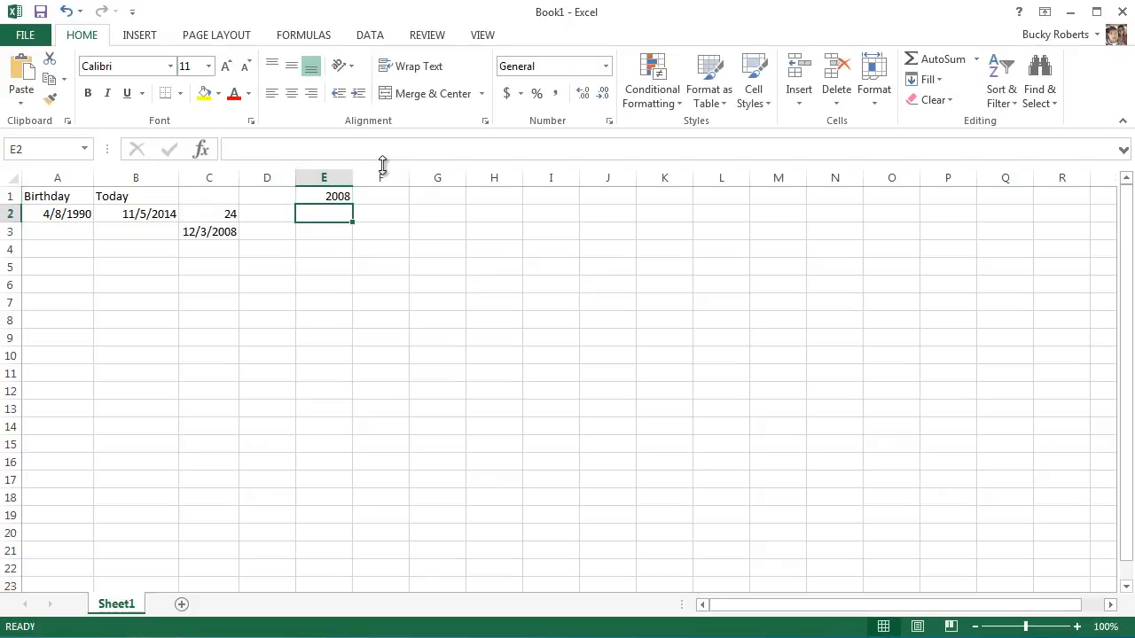
pyautogui.write('12')
pyautogui.press('Return')
pyautogui.write('3')
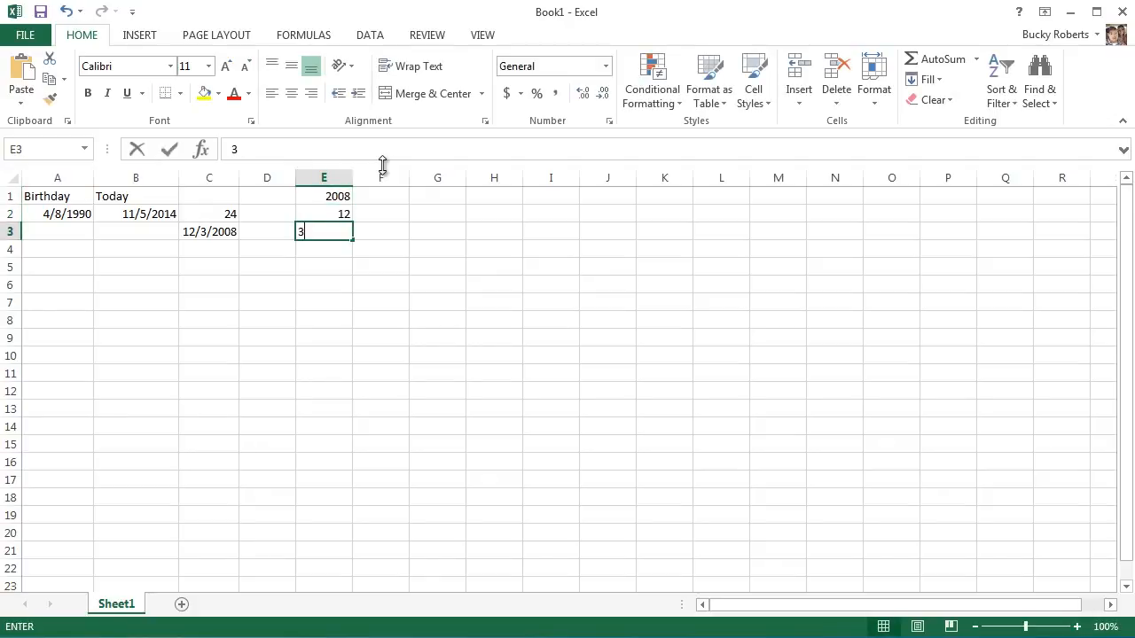
pyautogui.press('Return')
pyautogui.moveTo(335, 194); pyautogui.dragTo(337, 233)
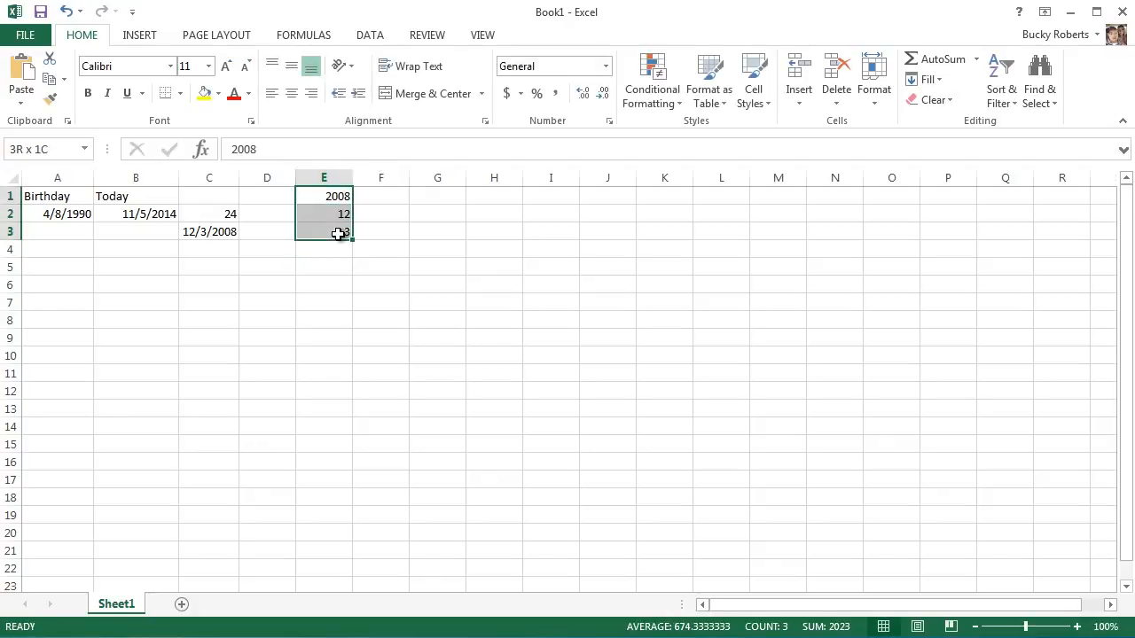
pyautogui.click(262, 233)
# Replace the typed arguments of the DATE formula in C3 with cell references, making it =DATE(E1,E2,E3).
pyautogui.click(210, 232)
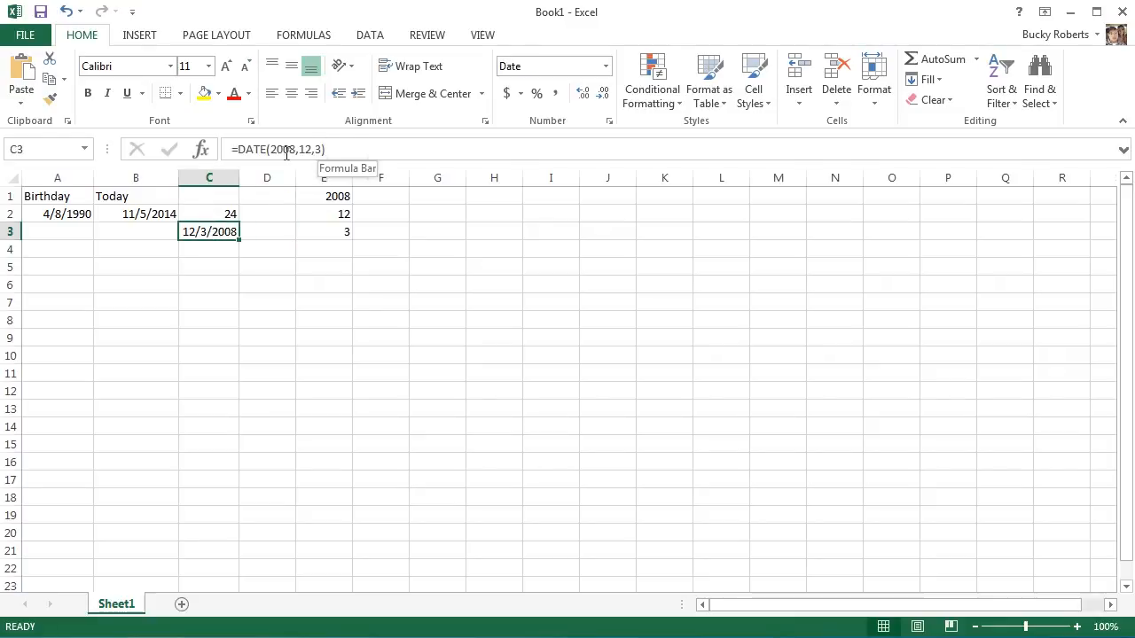
pyautogui.click(316, 149)
pyautogui.moveTo(270, 149); pyautogui.dragTo(324, 149)
pyautogui.press('BackSpace')
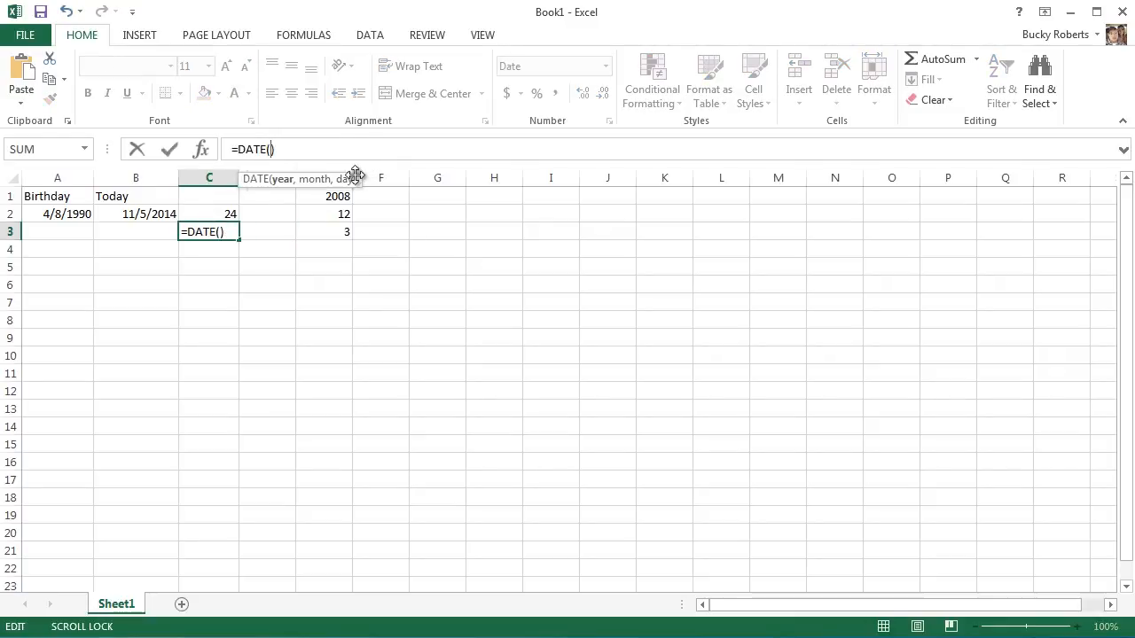
pyautogui.click(343, 196)
pyautogui.write(',')
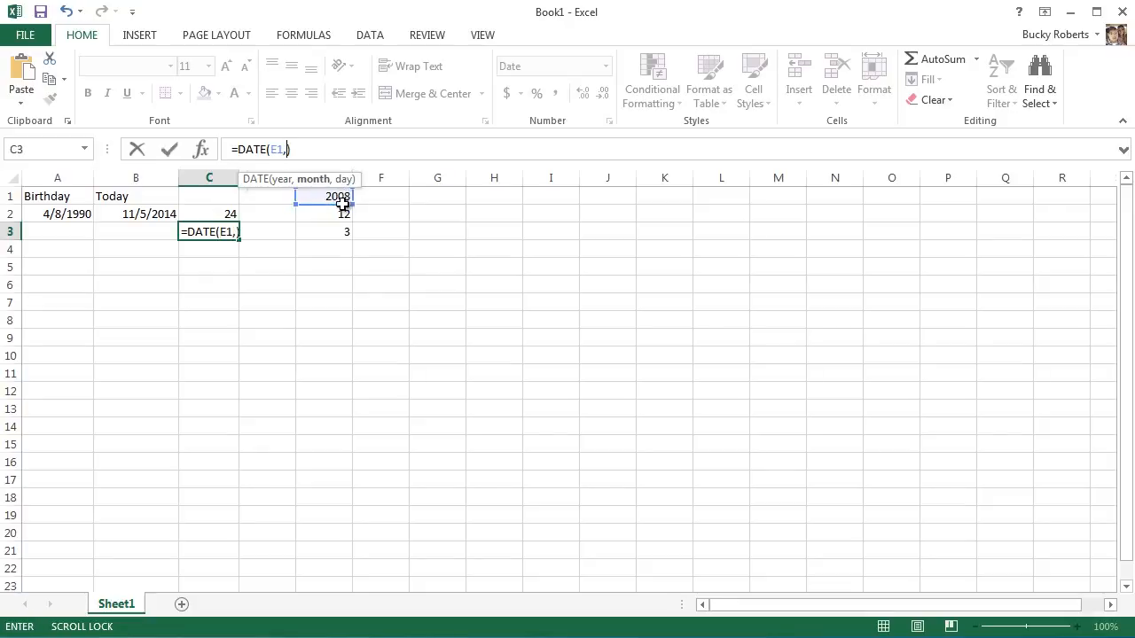
pyautogui.click(343, 213)
pyautogui.write(',')
pyautogui.click(345, 230)
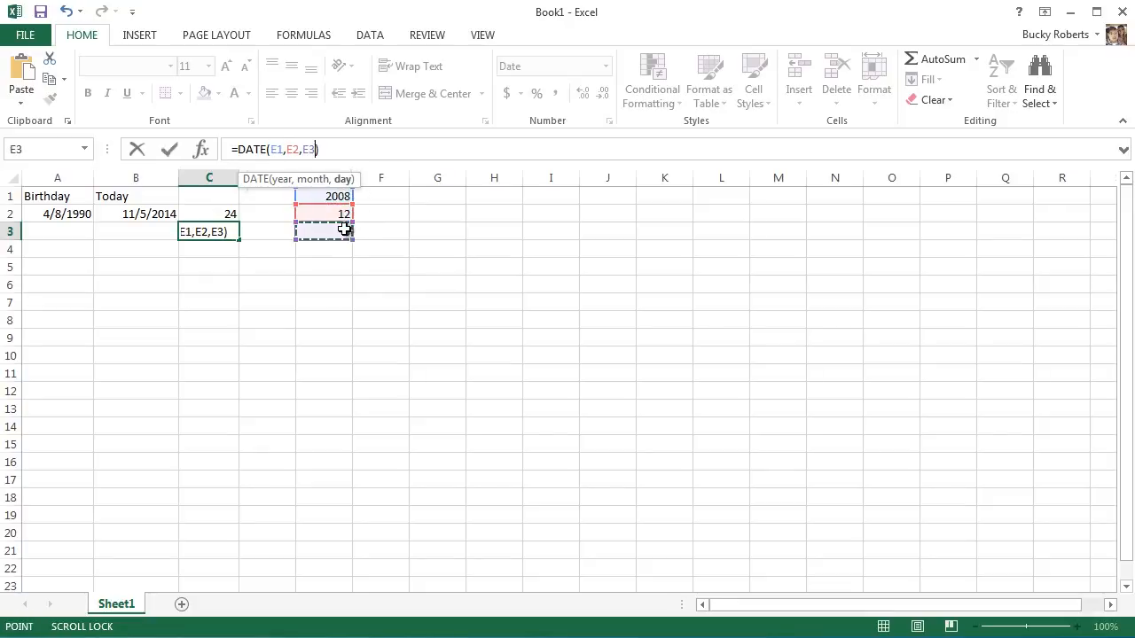
pyautogui.write(')')
pyautogui.press('Return')
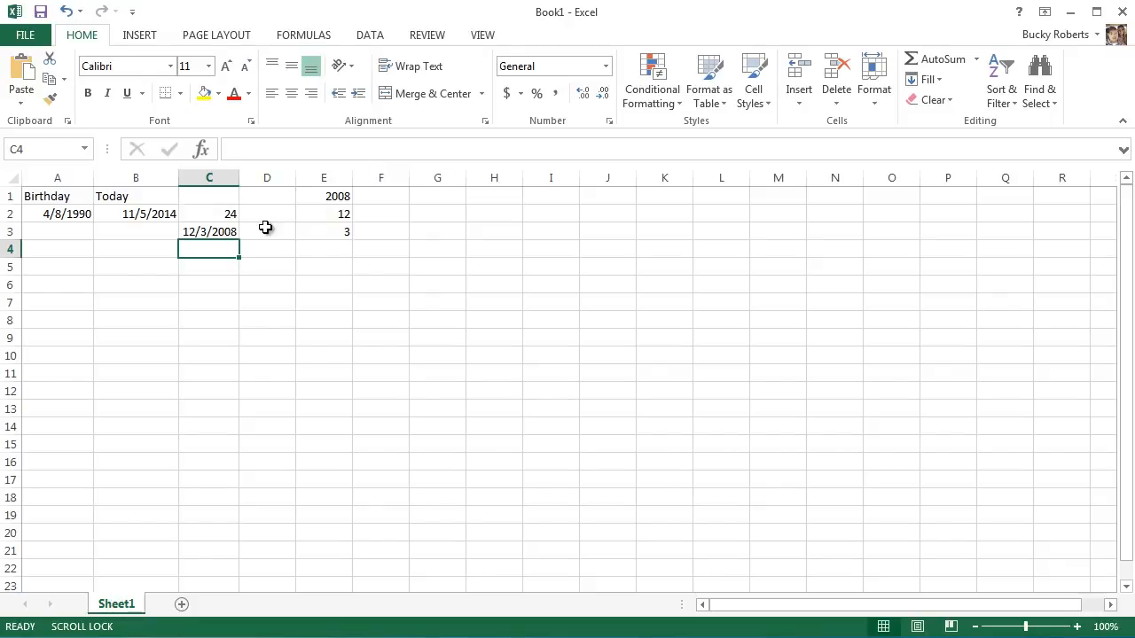
pyautogui.click(223, 232)
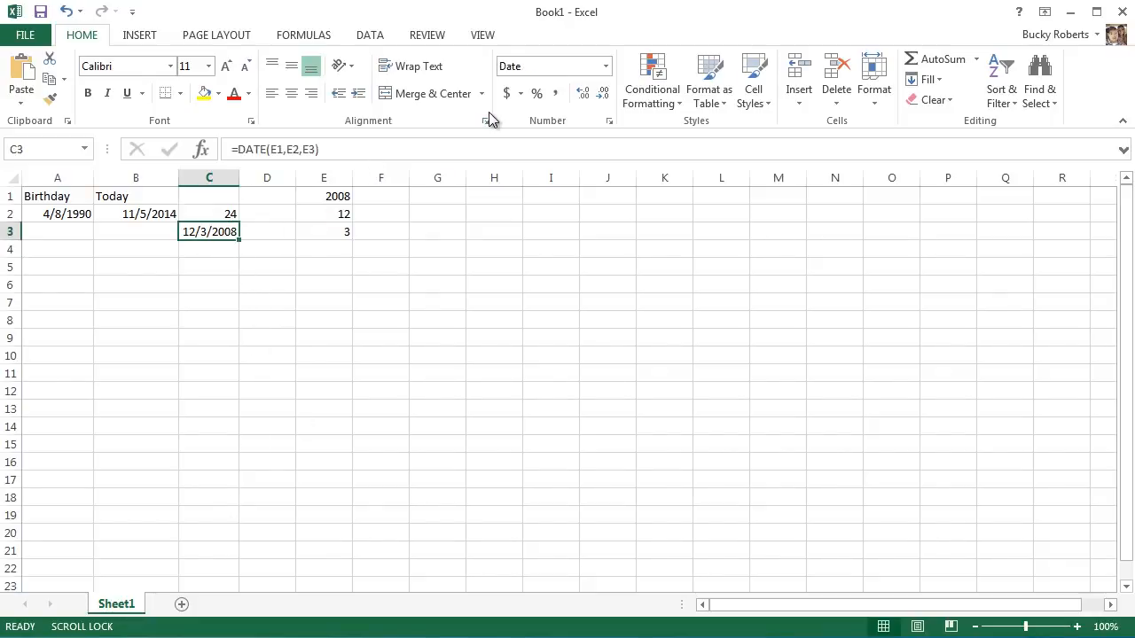